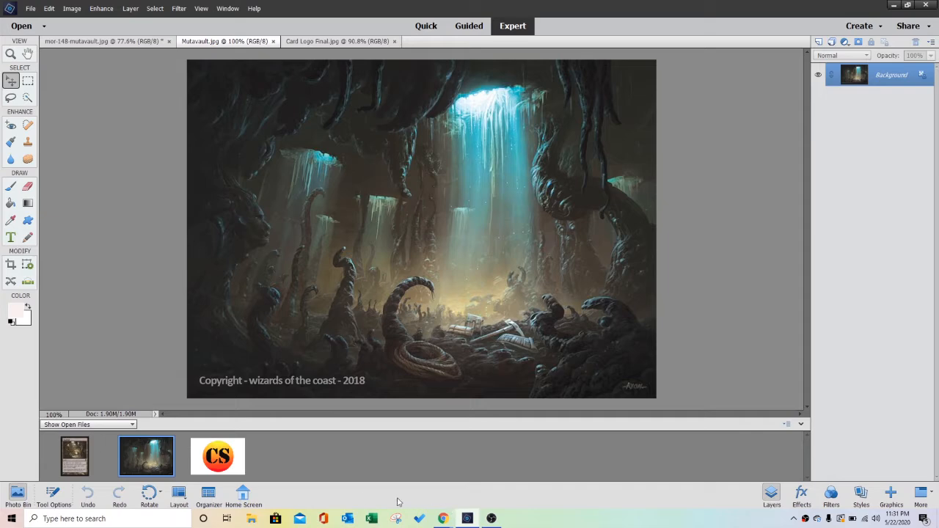
# Step: Compare the open Mutavault card scan with the cave artwork in Mutavault.jpg
pyautogui.click(76, 455)
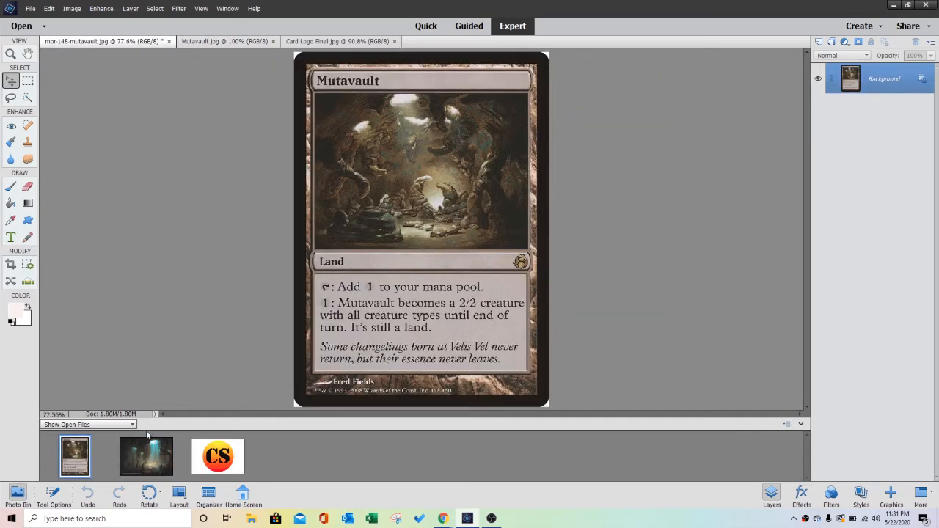
pyautogui.click(143, 460)
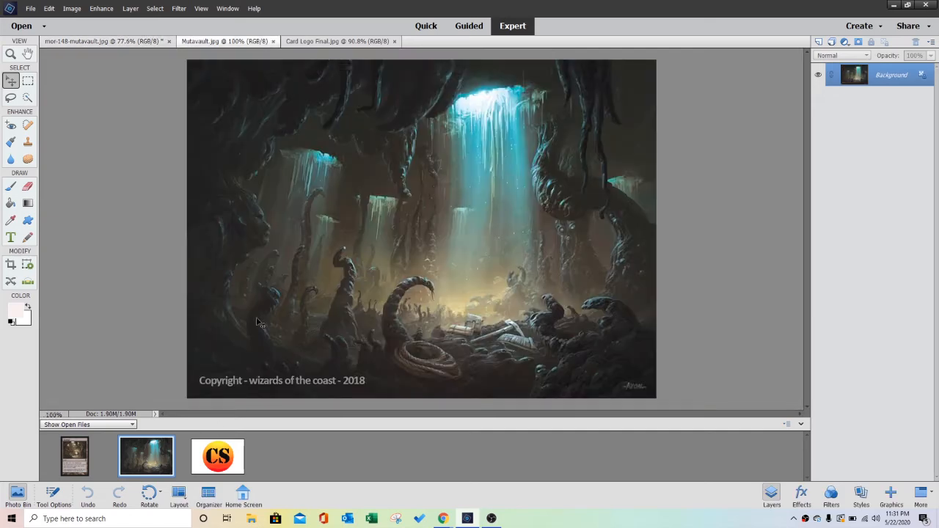
pyautogui.click(83, 441)
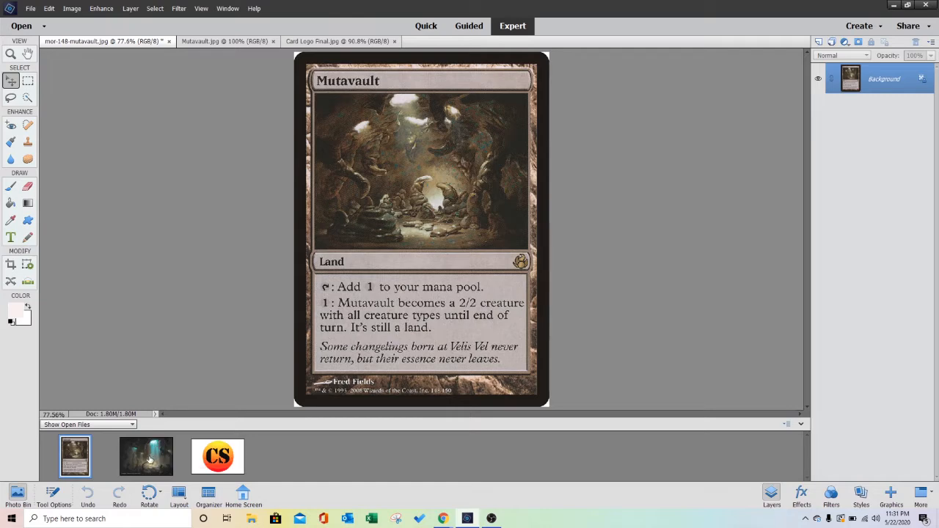
pyautogui.click(147, 458)
# Step: Switch to Chrome and compare the mutavault art image results with the Mutavault printings on Scryfall
pyautogui.moveTo(443, 519)
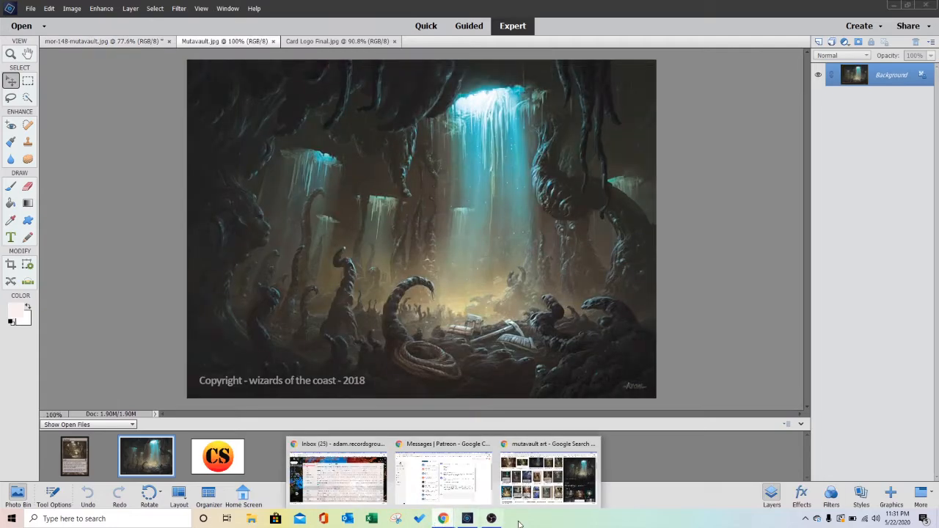
pyautogui.click(565, 481)
pyautogui.scroll(3, 160, 202)
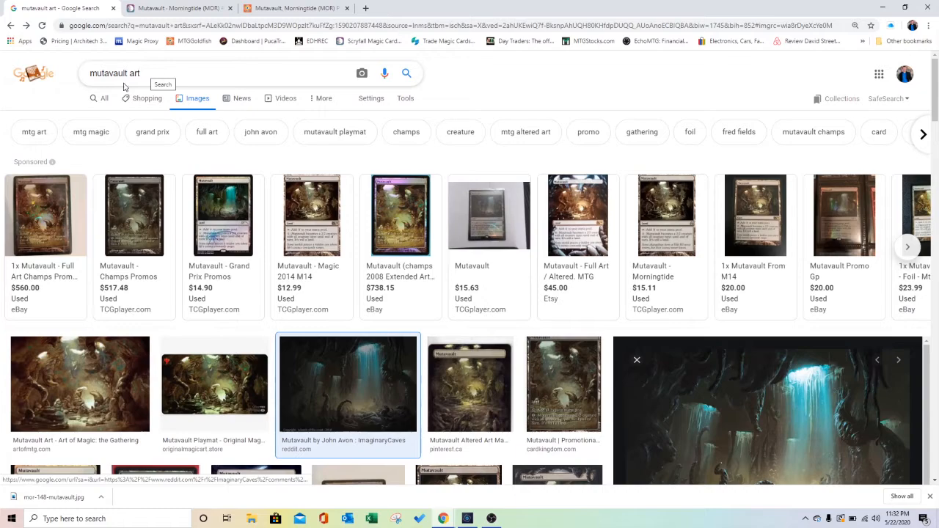
pyautogui.scroll(-3, 384, 266)
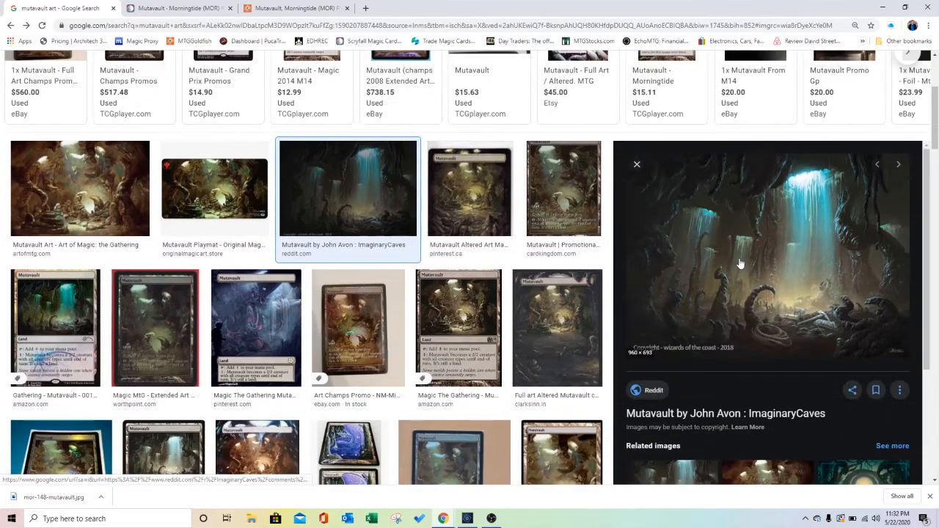
pyautogui.click(183, 8)
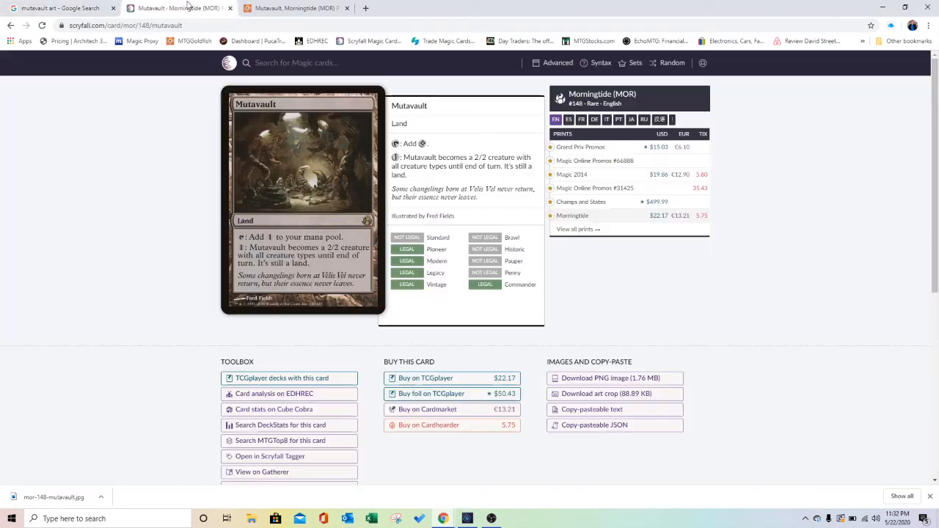
pyautogui.moveTo(591, 150)
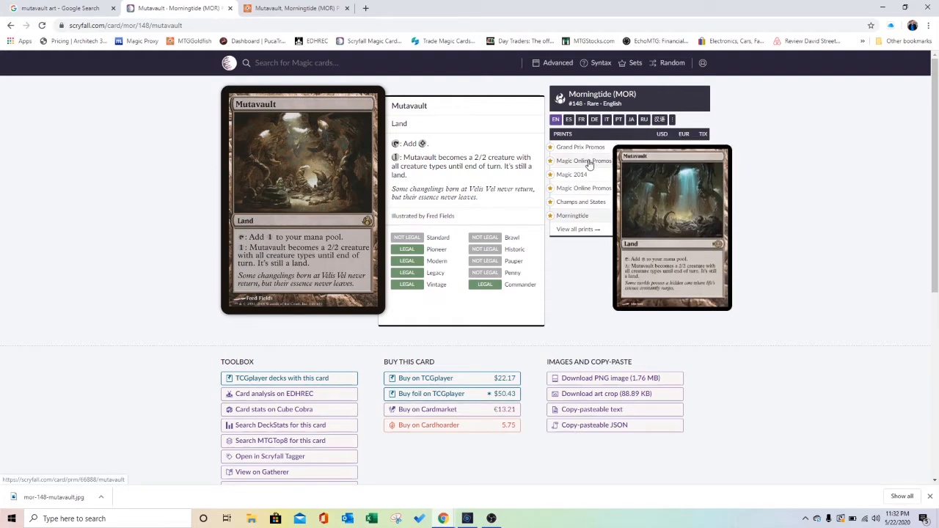
pyautogui.click(58, 8)
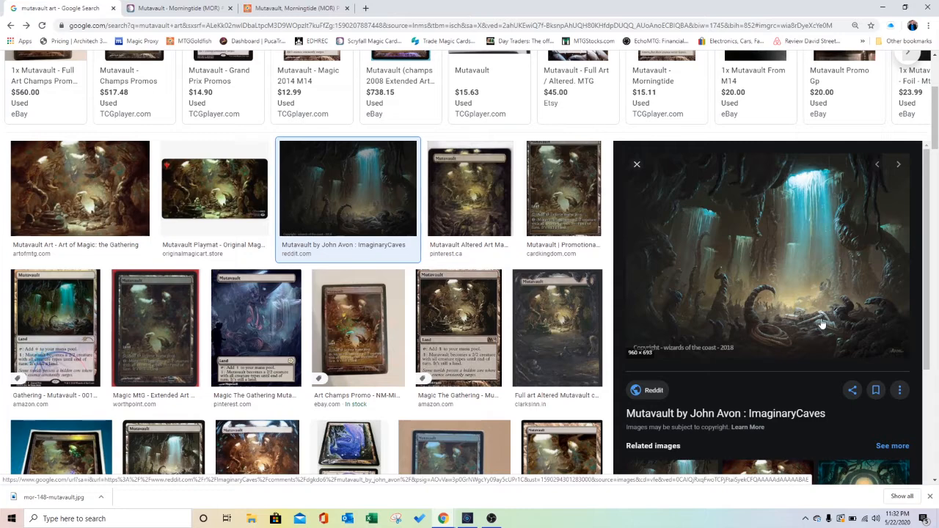
pyautogui.click(177, 8)
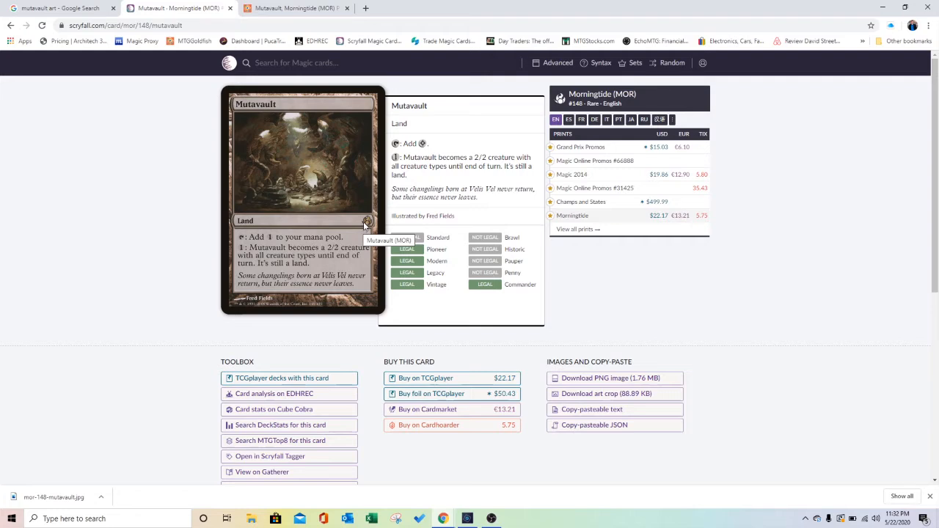
# Step: Return to Photoshop Elements and select the rules text box of the mor-148-mutavault.jpg card with the Quick Selection tool
pyautogui.click(467, 518)
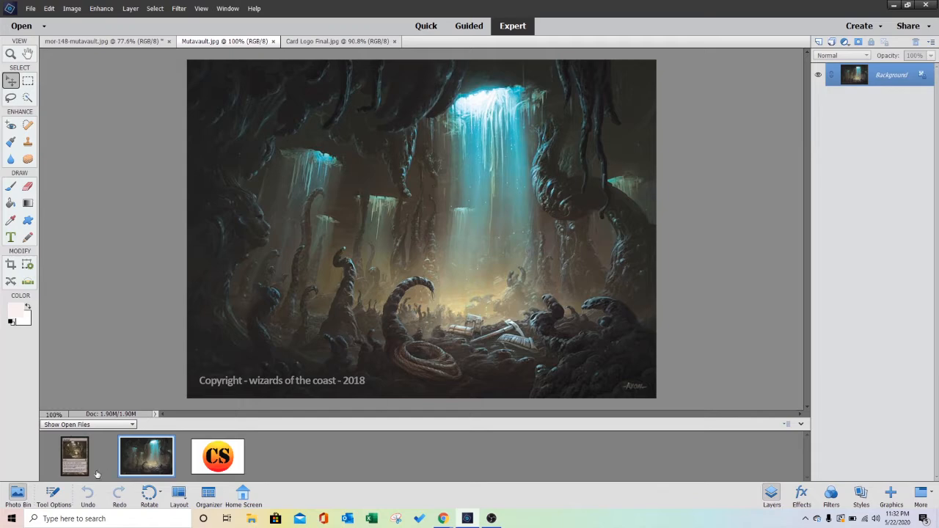
pyautogui.click(75, 457)
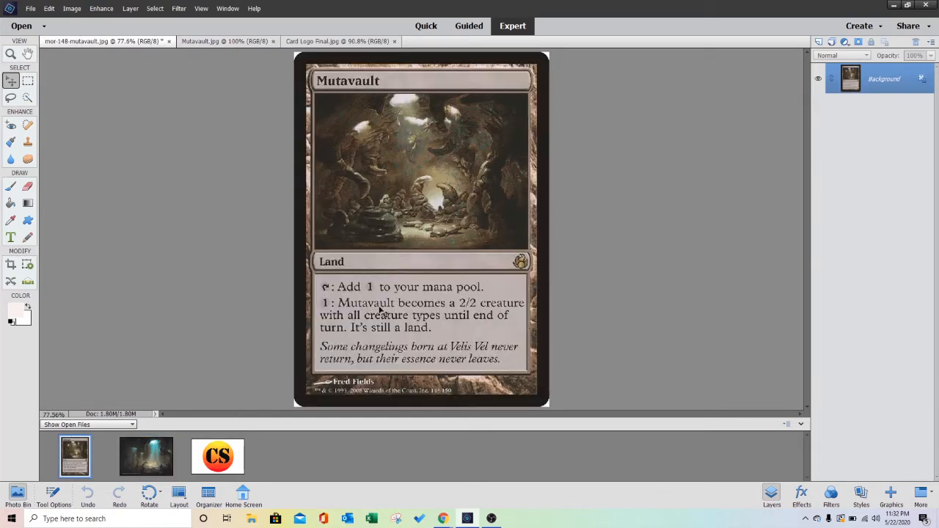
pyautogui.click(28, 98)
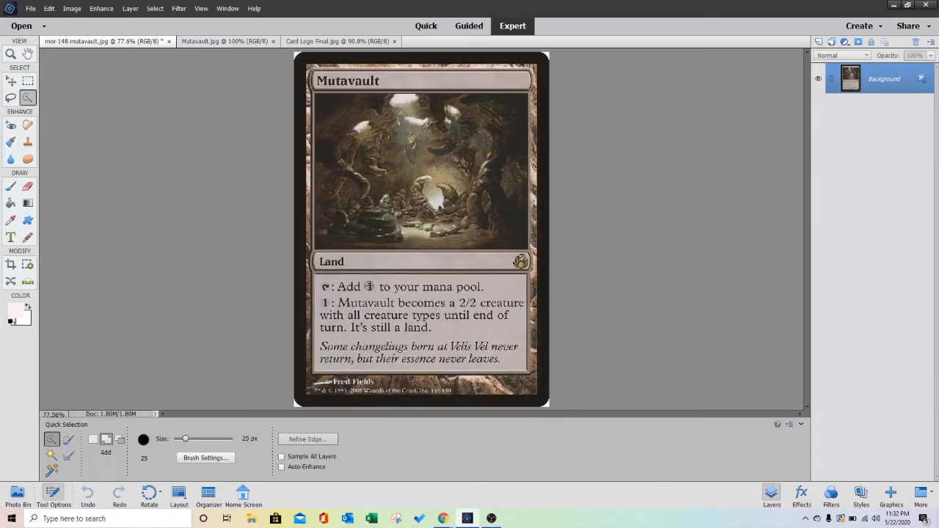
pyautogui.moveTo(453, 295)
pyautogui.mouseDown()
pyautogui.moveTo(327, 289)
pyautogui.moveTo(325, 307)
pyautogui.moveTo(330, 319)
pyautogui.moveTo(381, 323)
pyautogui.moveTo(502, 305)
pyautogui.mouseUp()
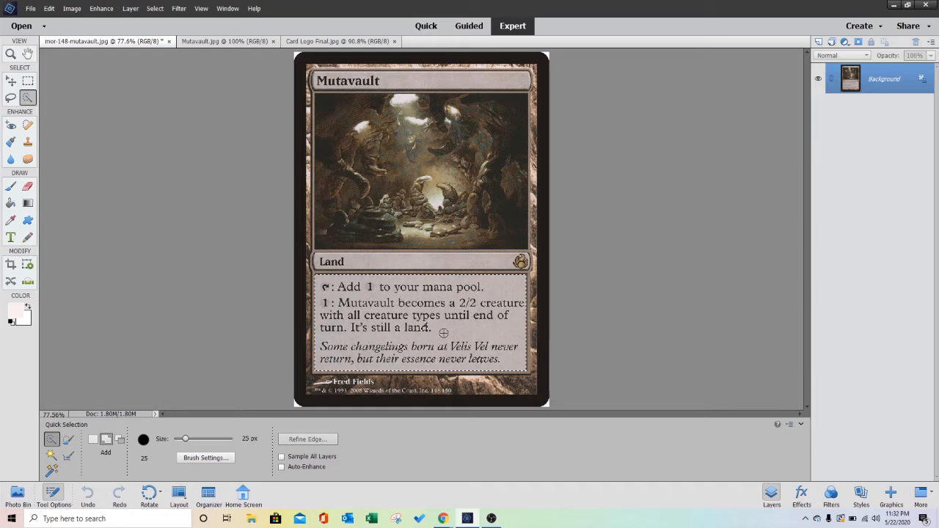
pyautogui.click(476, 357)
pyautogui.hotkey('ctrl', '1')
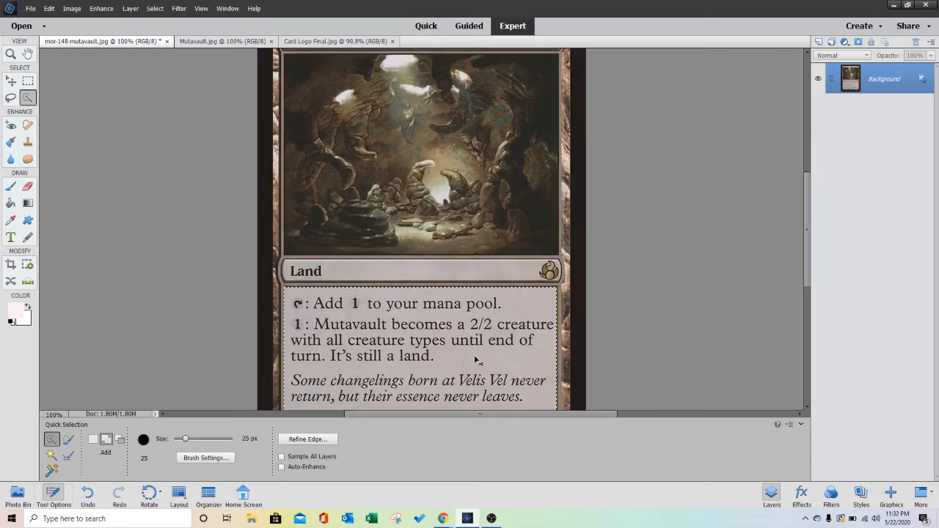
pyautogui.scroll(-3, 486, 355)
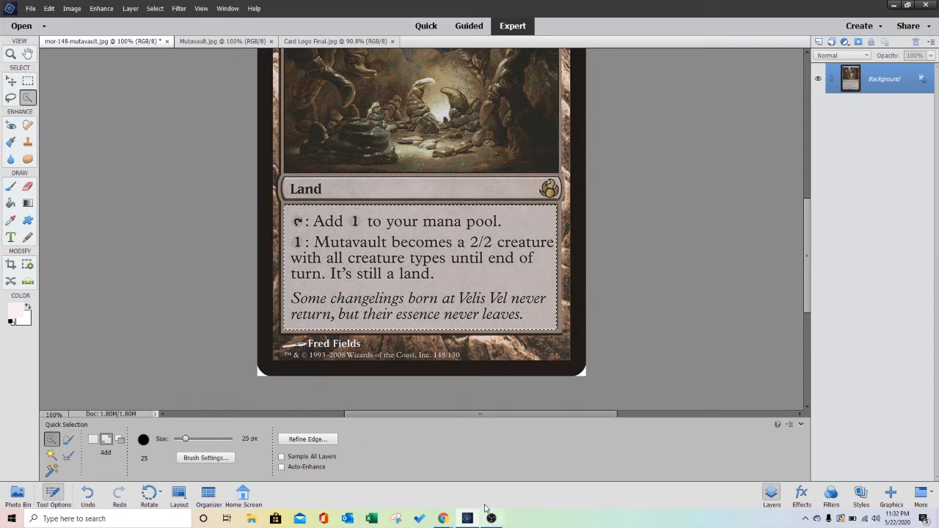
# Step: Switch to Chrome and view all prints of Mutavault on Scryfall
pyautogui.moveTo(444, 518)
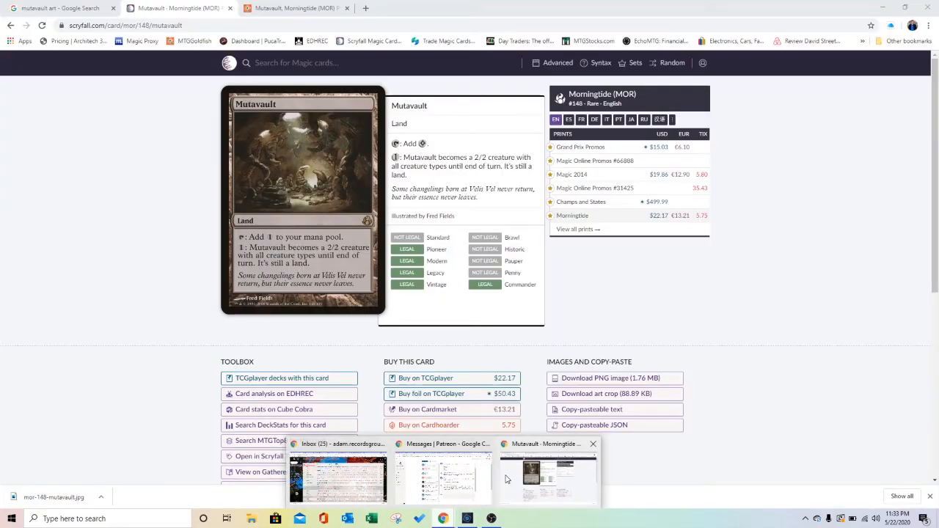
pyautogui.click(506, 478)
pyautogui.moveTo(594, 154)
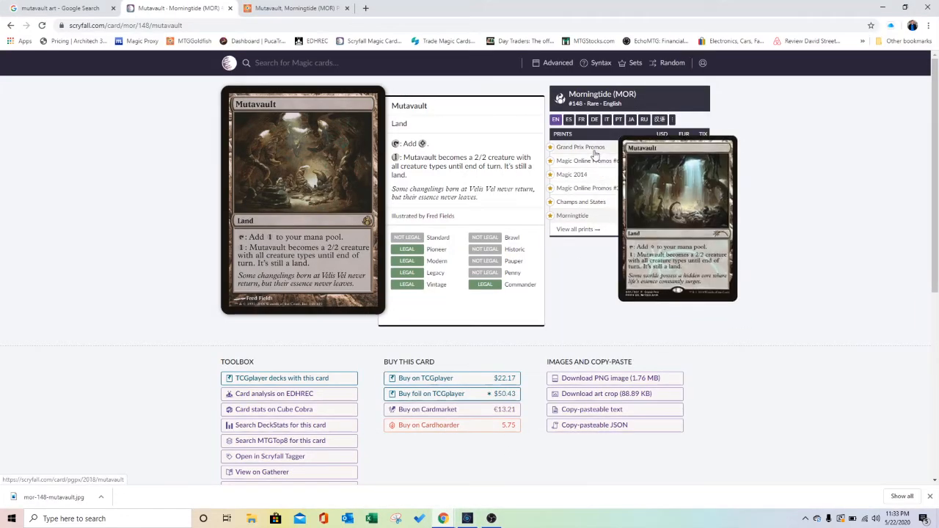
pyautogui.click(579, 229)
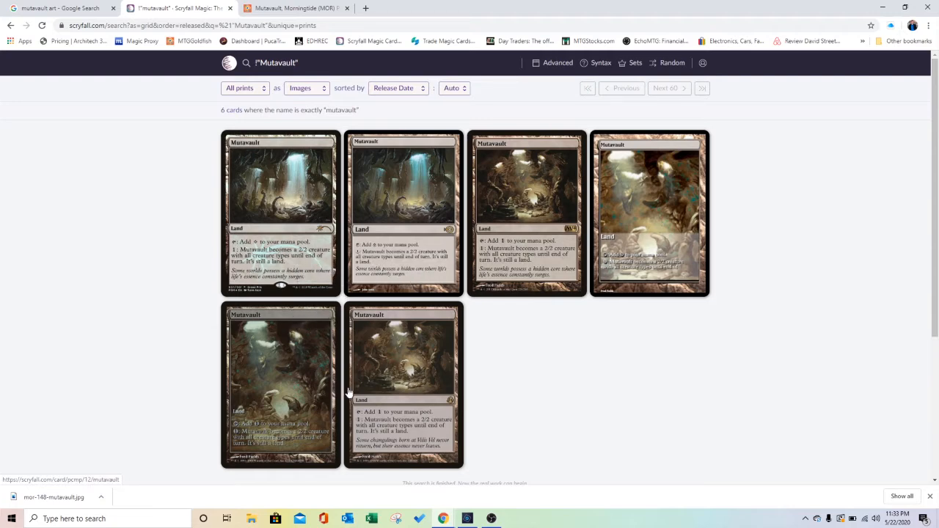
# Step: Return to Photoshop Elements and add the card's Land type bar and Mutavault title bar to the text box selection
pyautogui.click(467, 518)
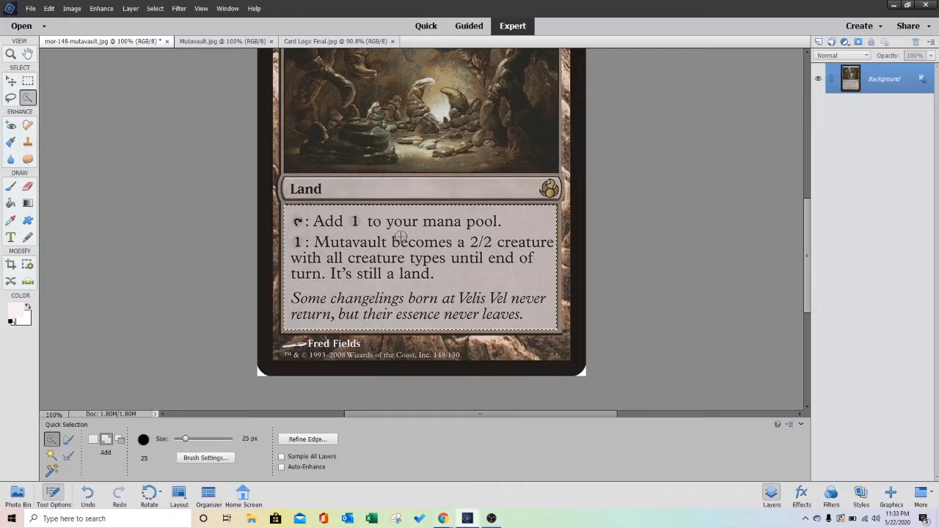
pyautogui.scroll(1, 400, 236)
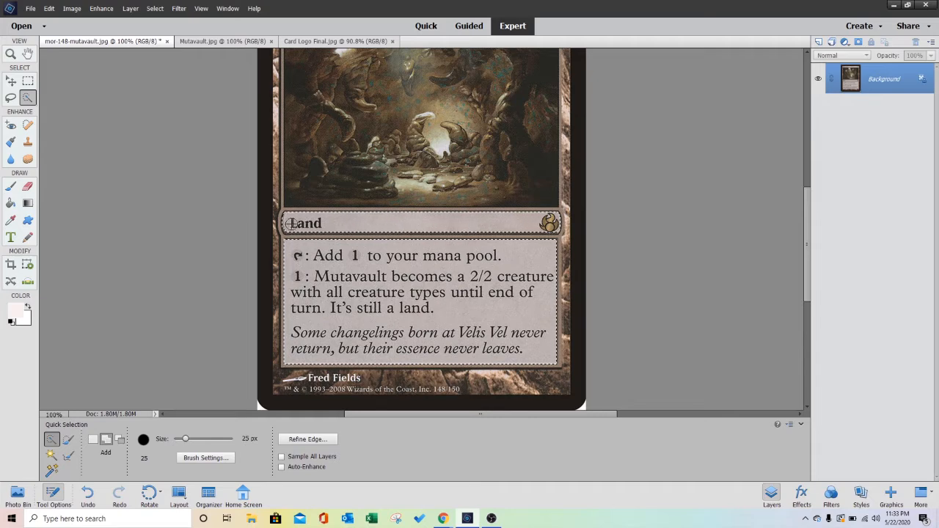
pyautogui.scroll(1, 344, 231)
pyautogui.scroll(3, 344, 231)
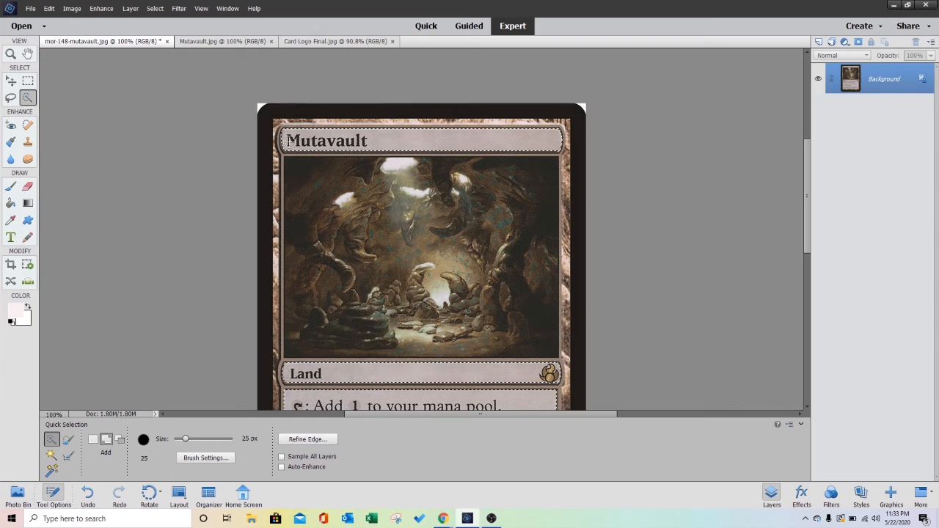
pyautogui.scroll(-4, 362, 176)
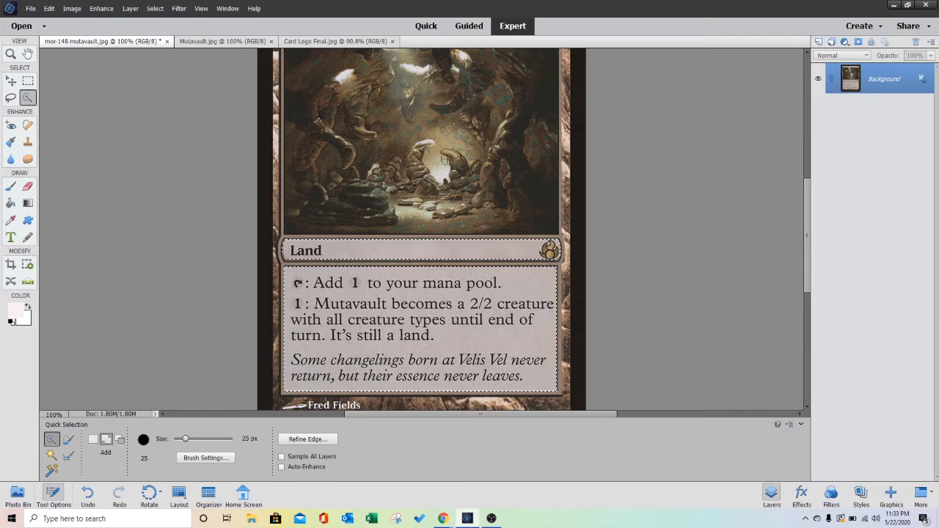
# Step: Paste the copied title bar, type bar and text box into Mutavault.jpg and scale them proportionally to about 69%
pyautogui.click(221, 41)
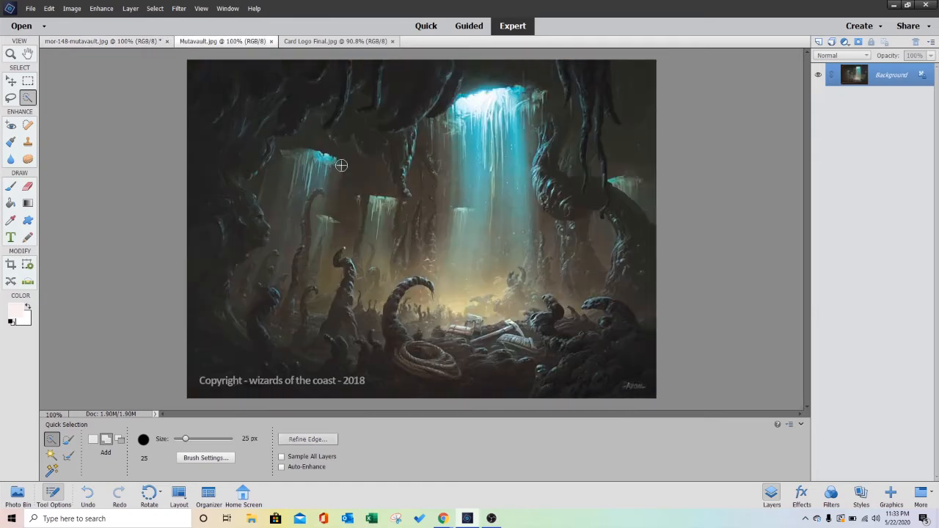
pyautogui.hotkey('ctrl', 'v')
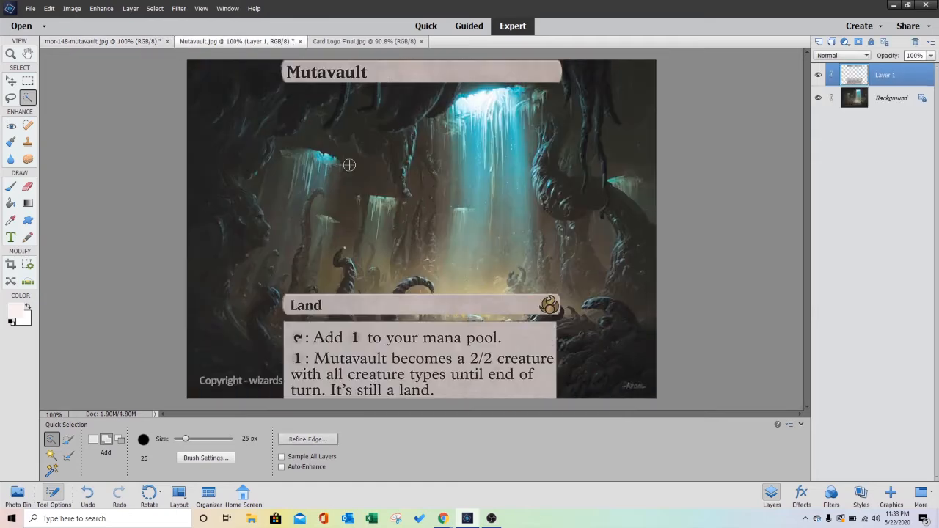
pyautogui.click(13, 82)
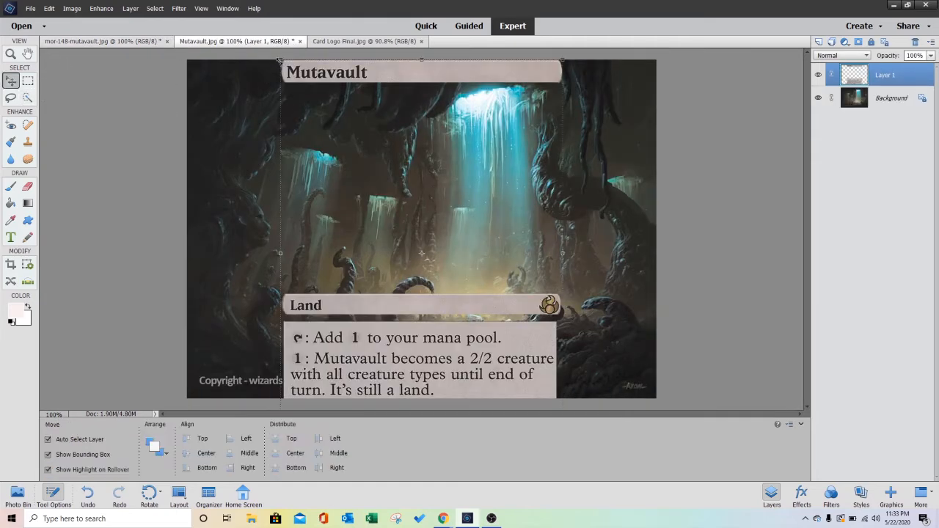
pyautogui.moveTo(279, 60); pyautogui.dragTo(362, 172)
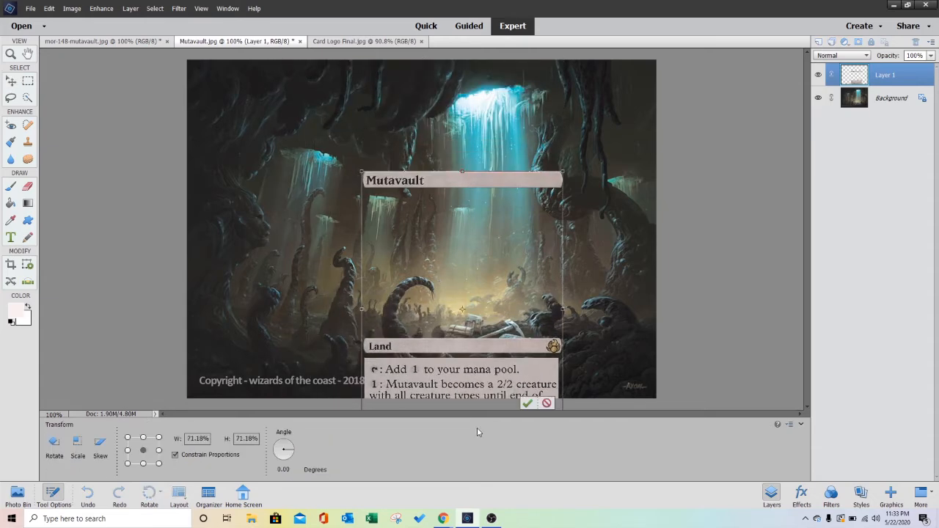
pyautogui.moveTo(473, 377); pyautogui.dragTo(495, 297)
pyautogui.moveTo(382, 88); pyautogui.dragTo(389, 97)
# Step: Position the pasted card pieces over the large blue light shaft in the artwork and apply the transform
pyautogui.moveTo(493, 336); pyautogui.dragTo(511, 325)
pyautogui.hotkey('shift', 'Down')
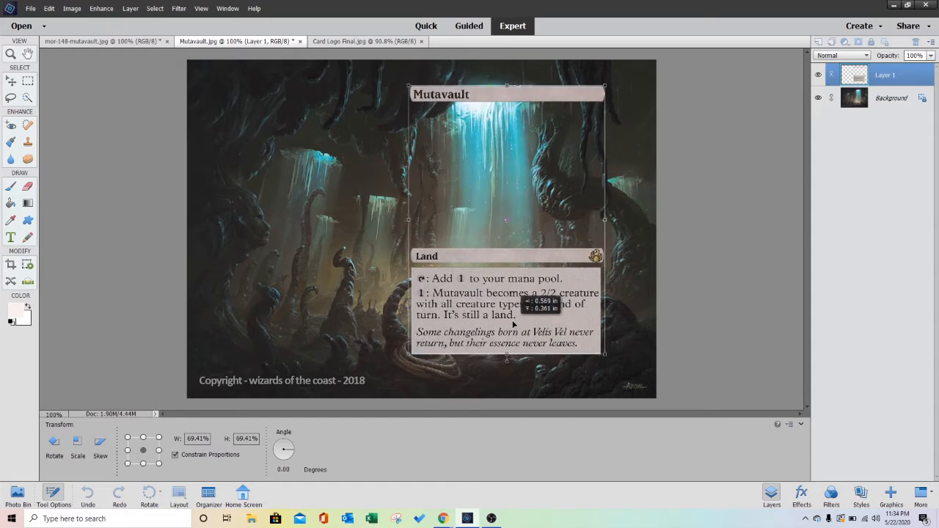
pyautogui.moveTo(514, 325); pyautogui.dragTo(196, 306)
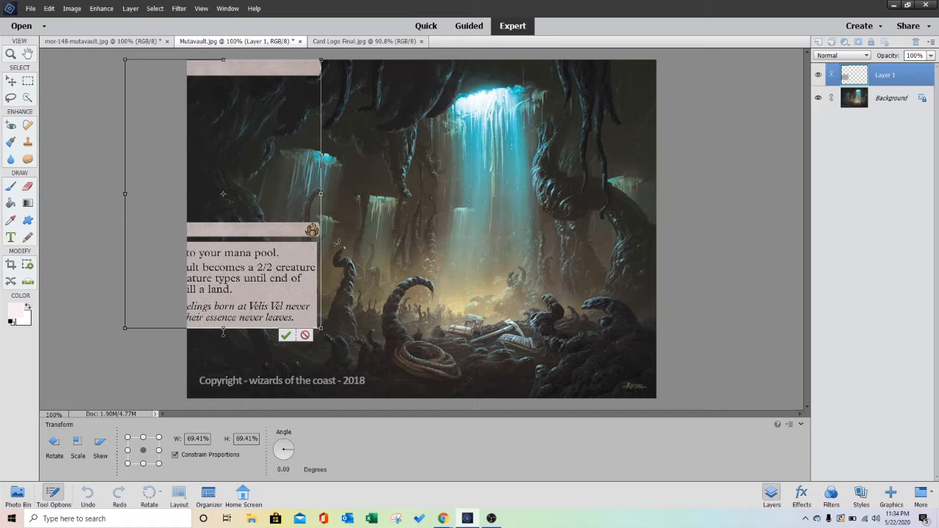
pyautogui.moveTo(281, 268); pyautogui.dragTo(564, 296)
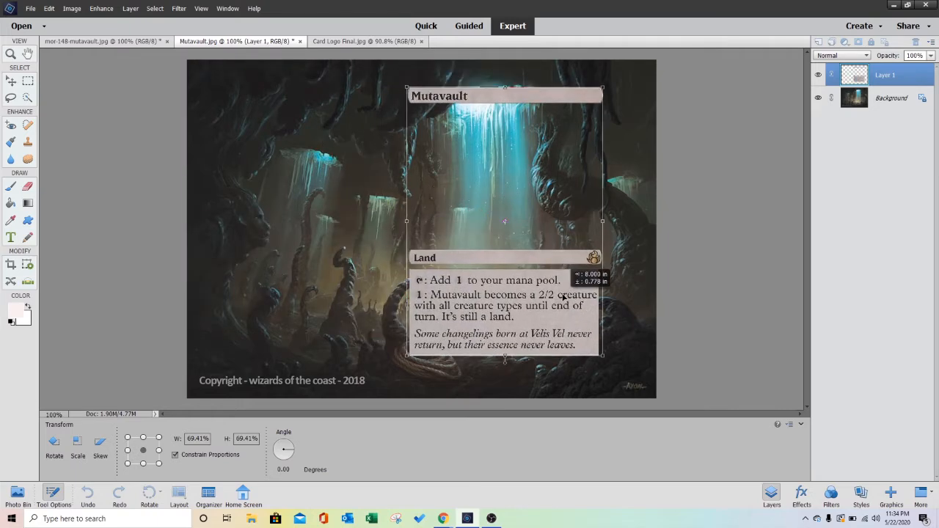
pyautogui.moveTo(564, 296); pyautogui.dragTo(576, 296)
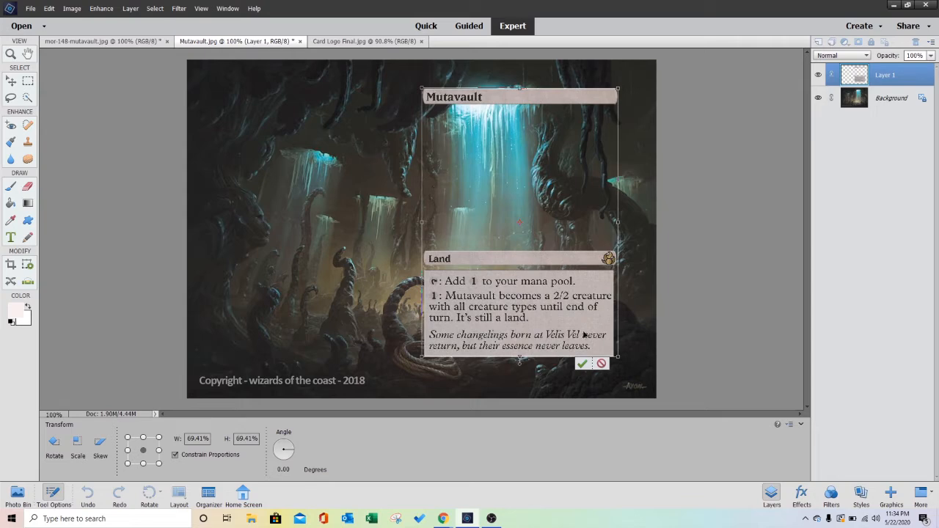
pyautogui.moveTo(565, 311); pyautogui.dragTo(552, 312)
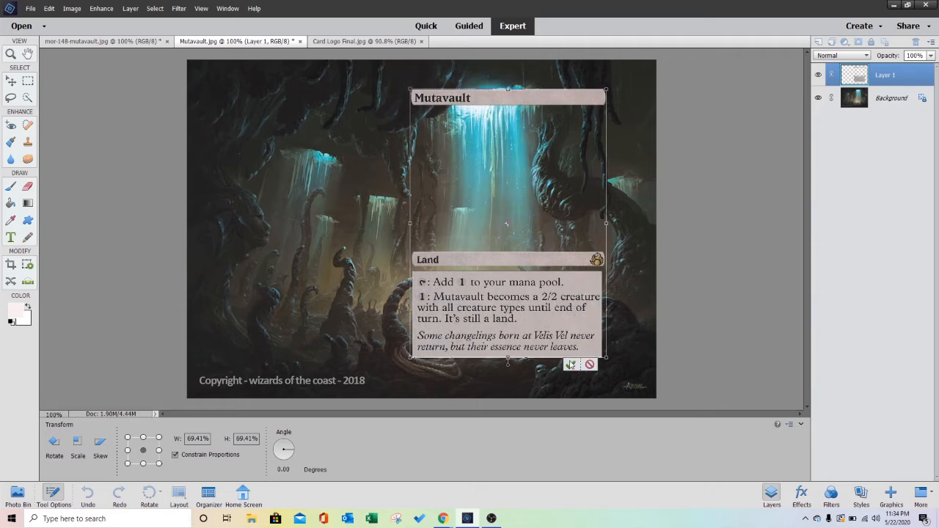
pyautogui.click(571, 365)
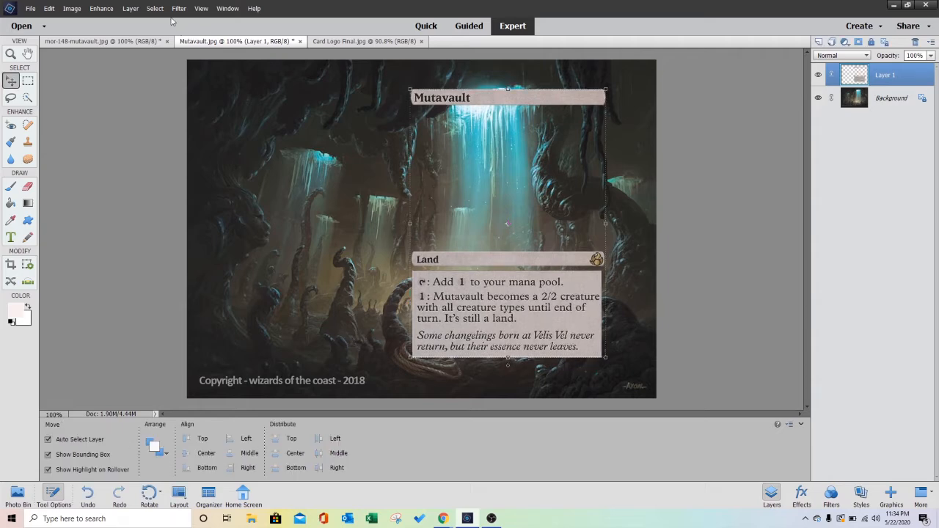
# Step: Crop the artwork to a portrait frame around the title, type and text boxes, leaving a narrow border on every side
pyautogui.click(71, 8)
pyautogui.click(76, 37)
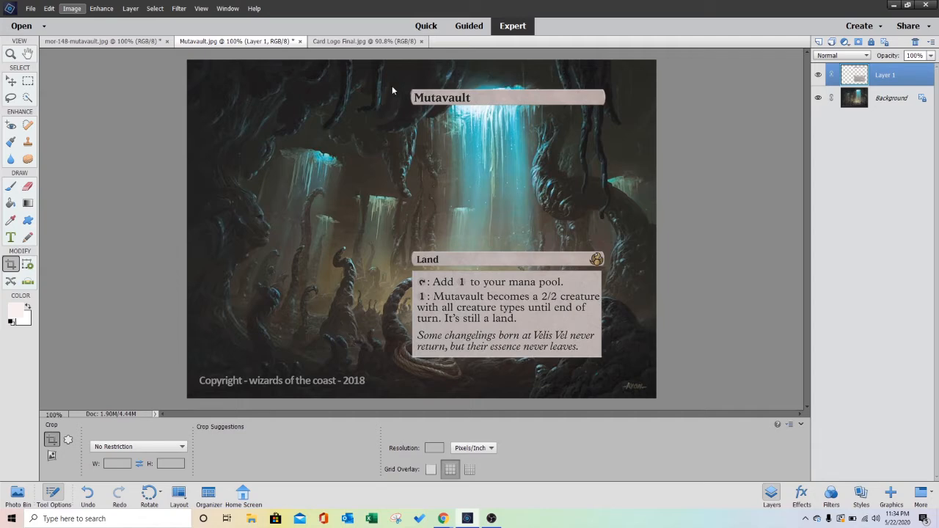
pyautogui.click(419, 127)
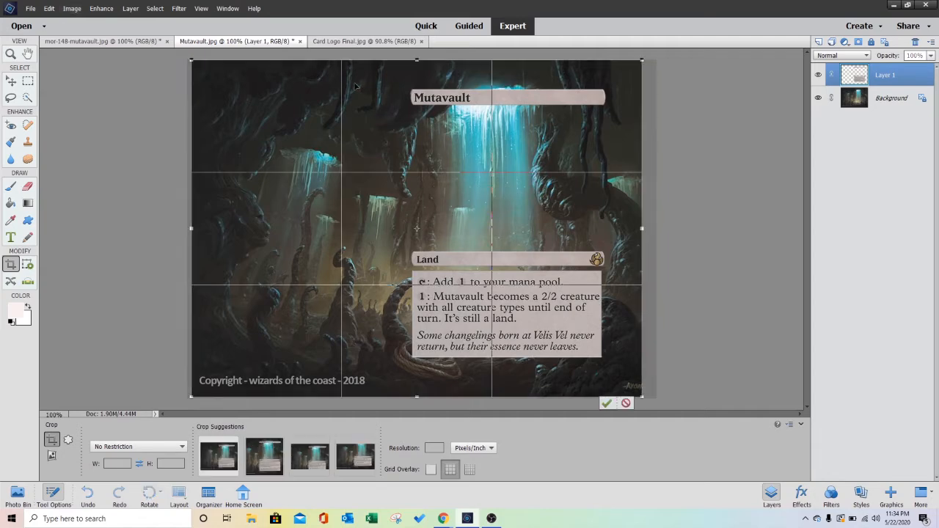
pyautogui.moveTo(192, 231); pyautogui.dragTo(379, 229)
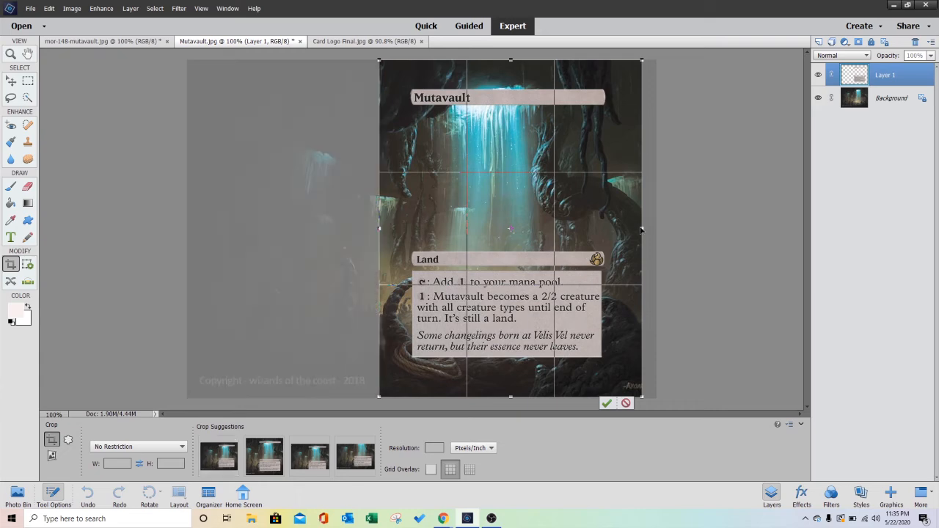
pyautogui.moveTo(643, 229); pyautogui.dragTo(632, 229)
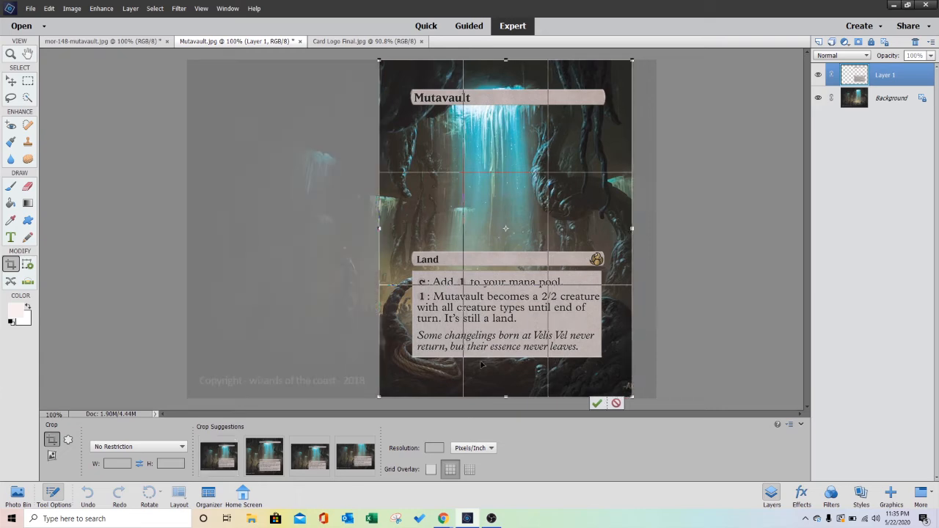
pyautogui.moveTo(508, 396); pyautogui.dragTo(506, 382)
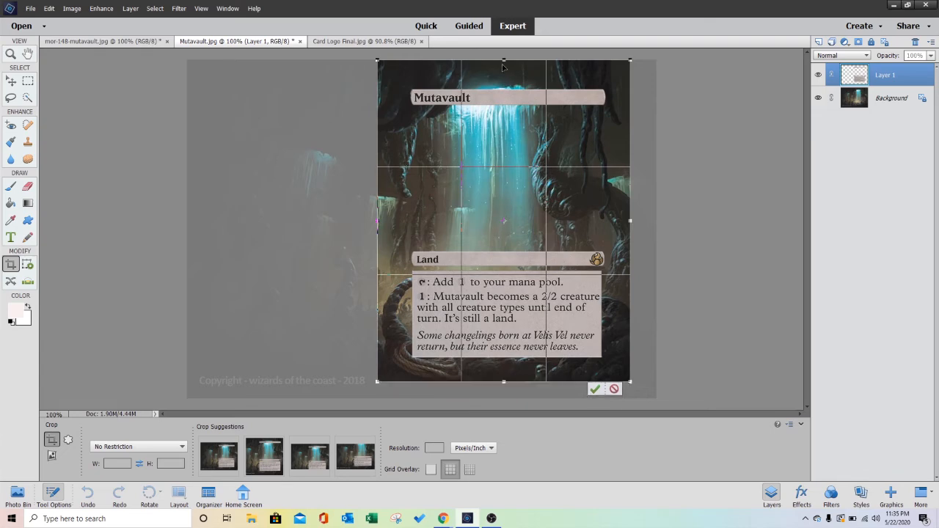
pyautogui.moveTo(504, 63); pyautogui.dragTo(503, 66)
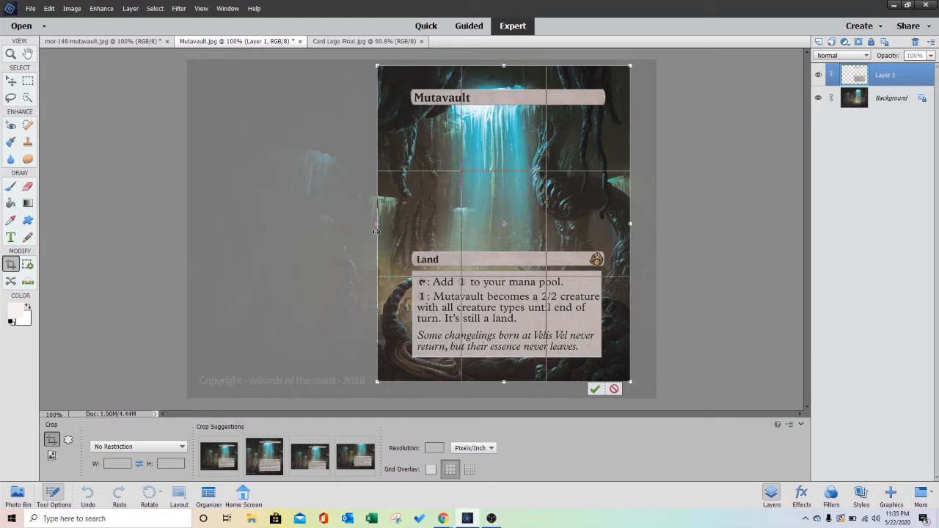
pyautogui.moveTo(379, 230); pyautogui.dragTo(382, 223)
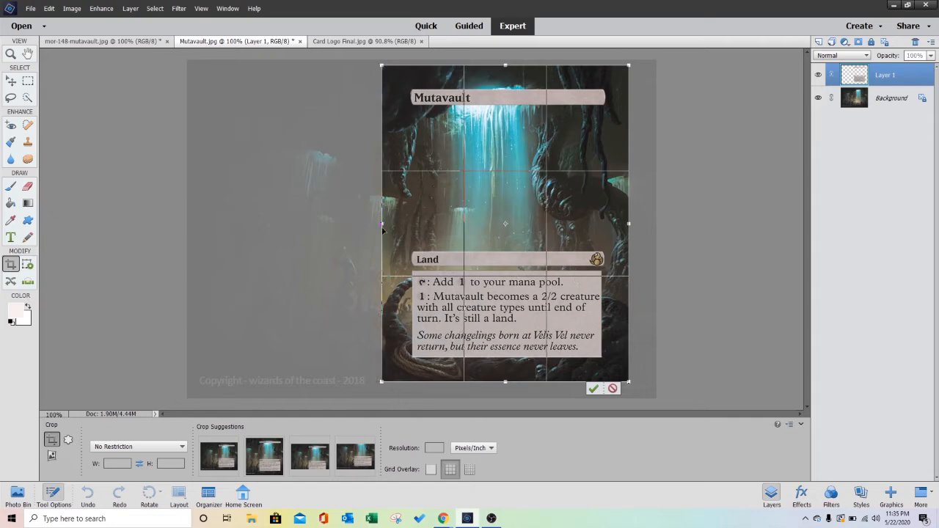
pyautogui.moveTo(381, 224); pyautogui.dragTo(385, 224)
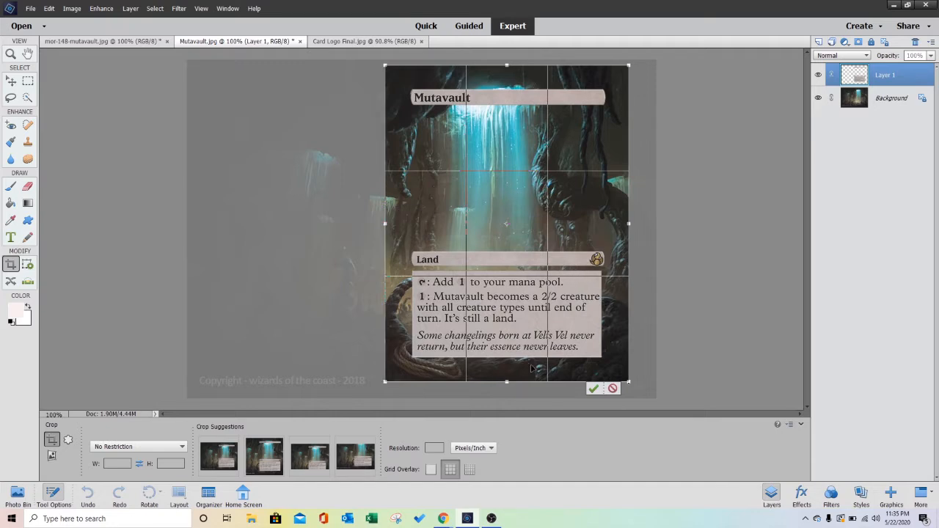
pyautogui.click(592, 388)
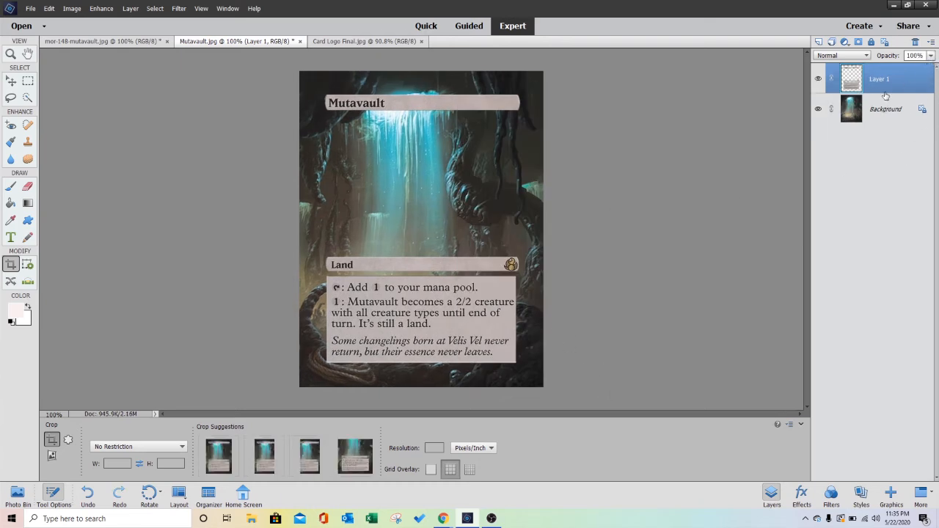
# Step: Lower the opacity of the card pieces layer to 41%
pyautogui.click(931, 56)
pyautogui.moveTo(922, 68); pyautogui.dragTo(908, 68)
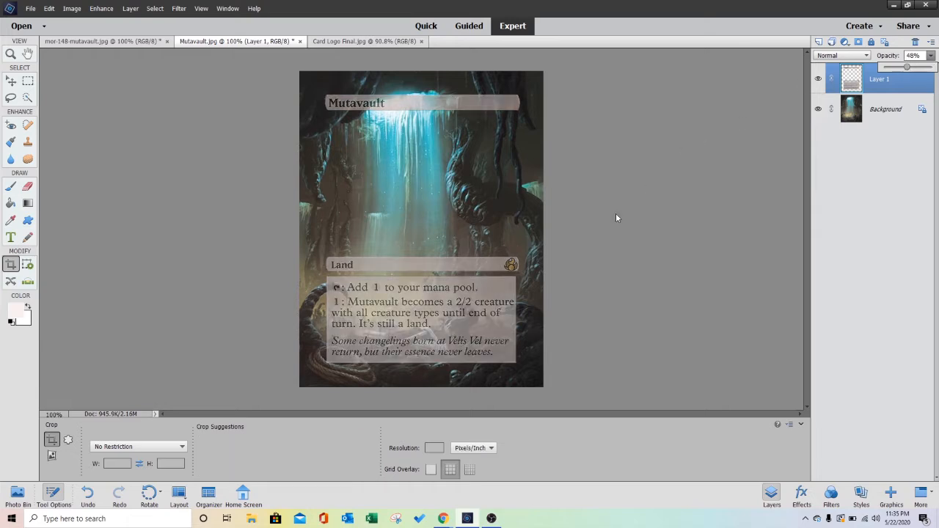
pyautogui.moveTo(906, 67); pyautogui.dragTo(902, 67)
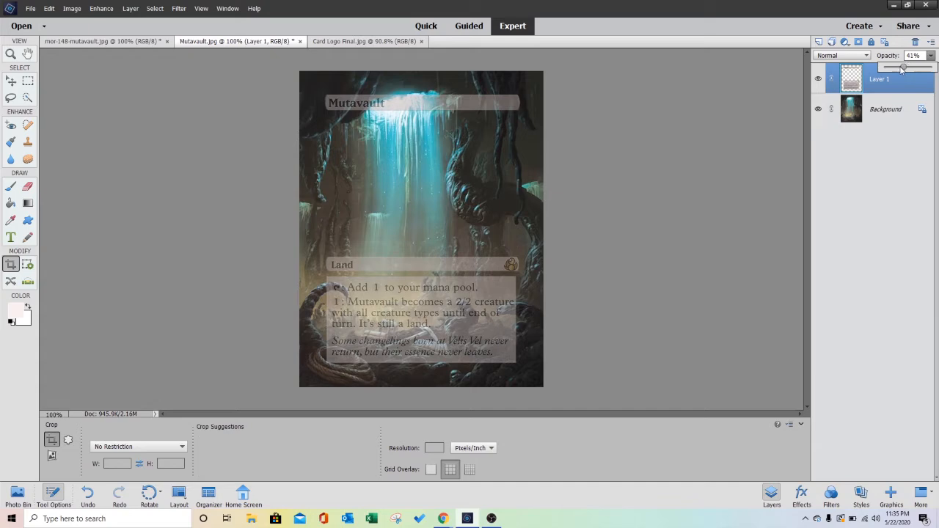
# Step: Examine where the vines, rocks and tentacles in the artwork run behind the faded title bar, type bar and text box
pyautogui.hotkey('ctrl', '=')
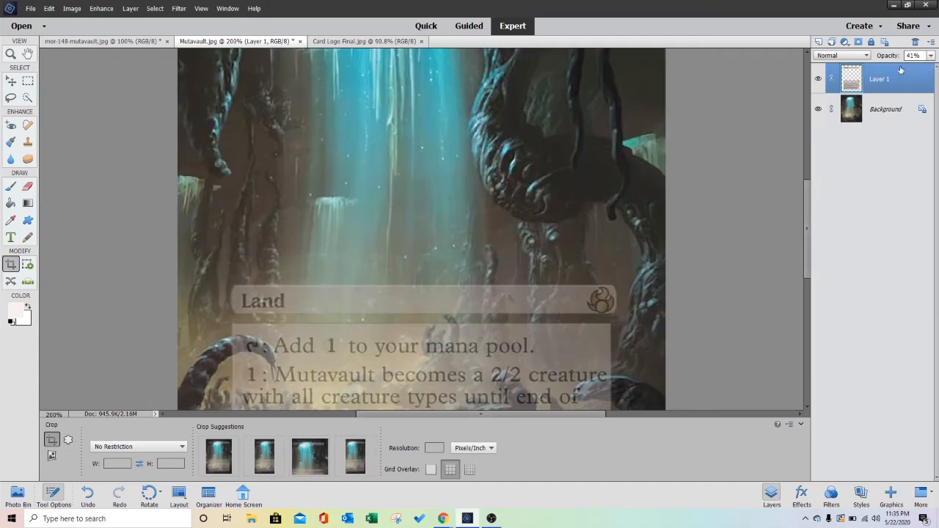
pyautogui.scroll(3, 543, 227)
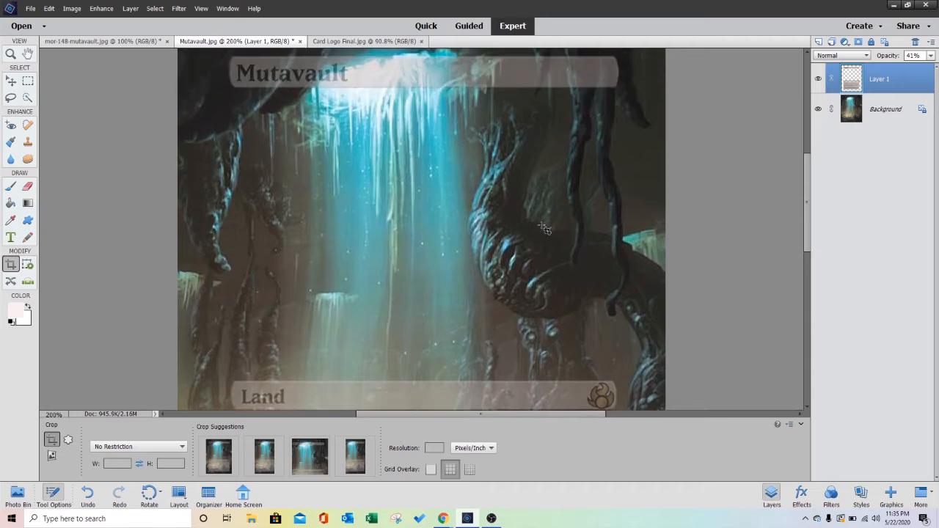
pyautogui.scroll(2, 544, 229)
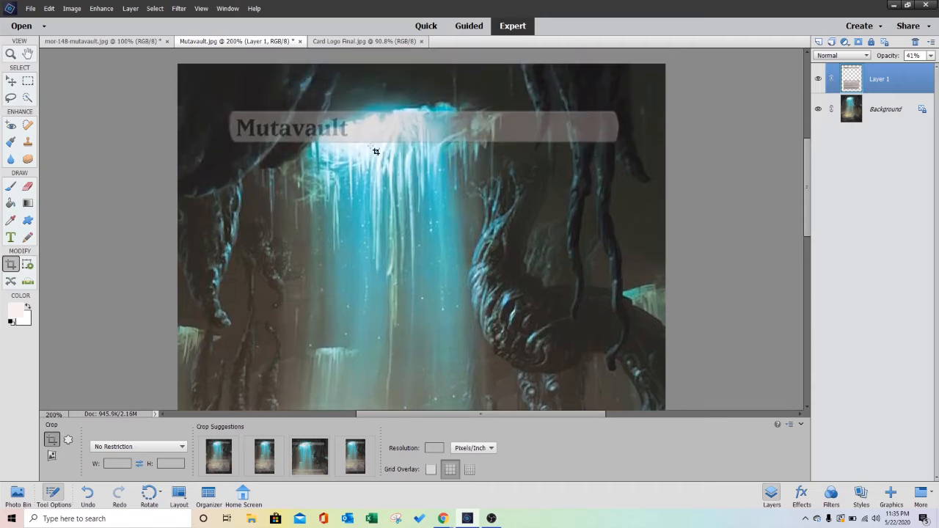
pyautogui.click(11, 82)
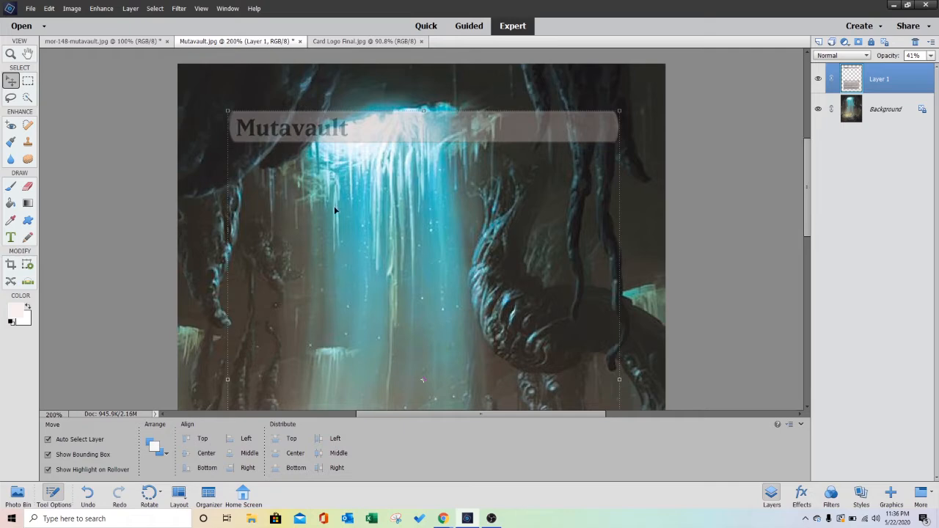
pyautogui.scroll(-3, 335, 210)
pyautogui.scroll(-5, 314, 174)
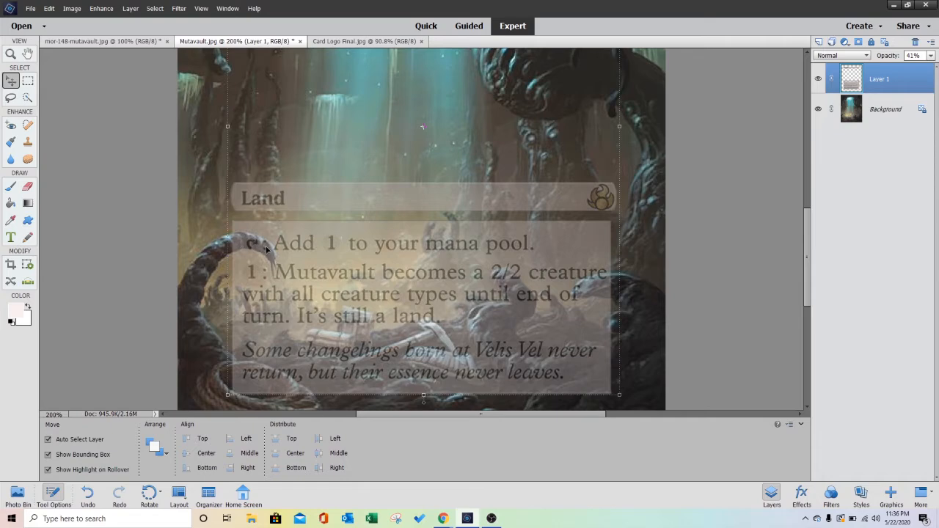
pyautogui.scroll(-1, 600, 345)
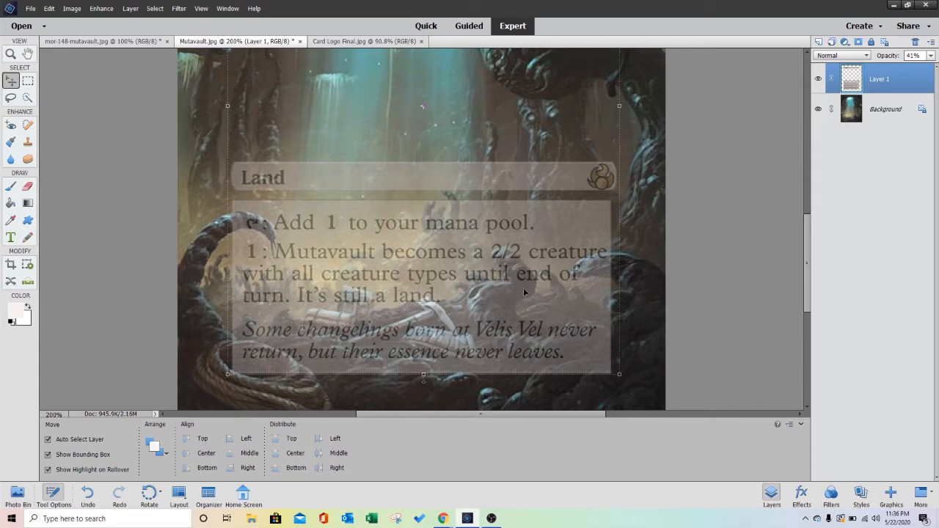
pyautogui.scroll(6, 525, 288)
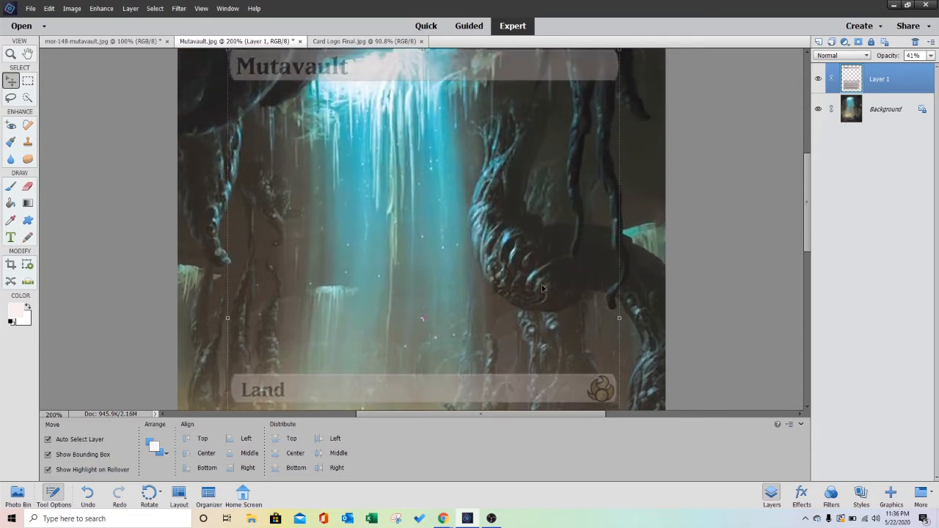
pyautogui.scroll(3, 542, 289)
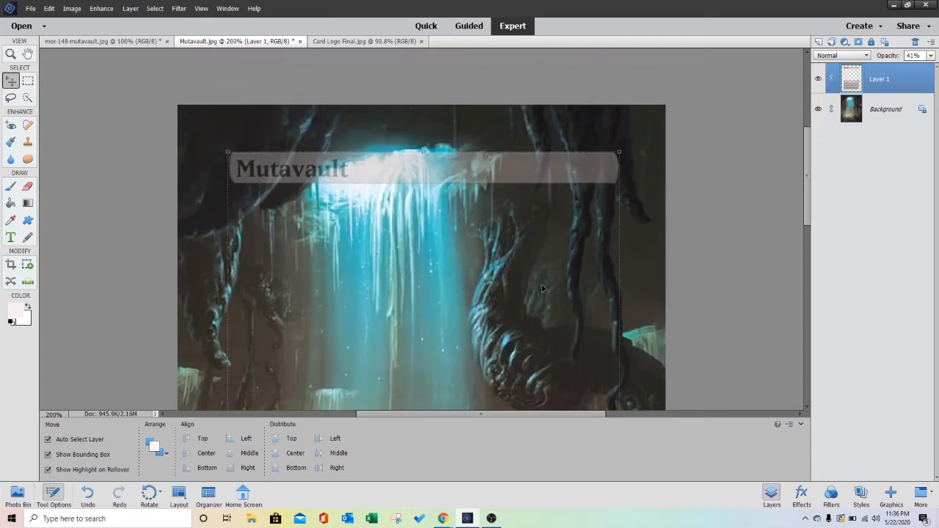
# Step: With a 10 px Clone Stamp on Layer 1, clone away the title bar's right end so the hanging vines overlap it
pyautogui.click(28, 143)
pyautogui.click(853, 119)
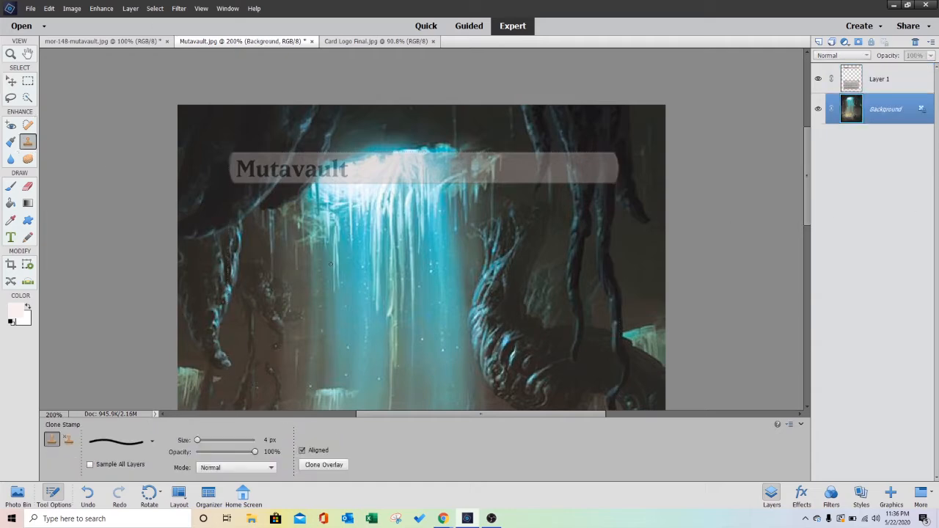
pyautogui.press(']')
pyautogui.press(']')
pyautogui.press(']')
pyautogui.click(878, 79)
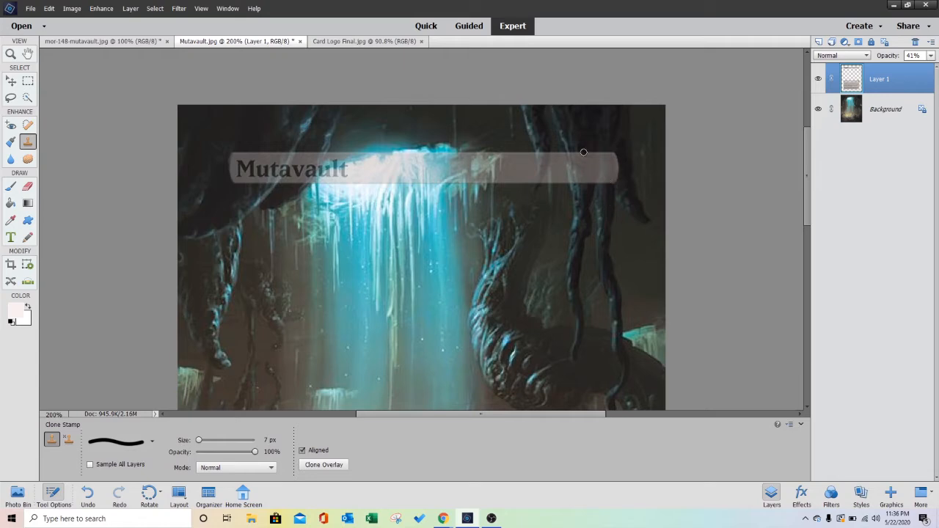
pyautogui.press(']')
pyautogui.press(']')
pyautogui.press(']')
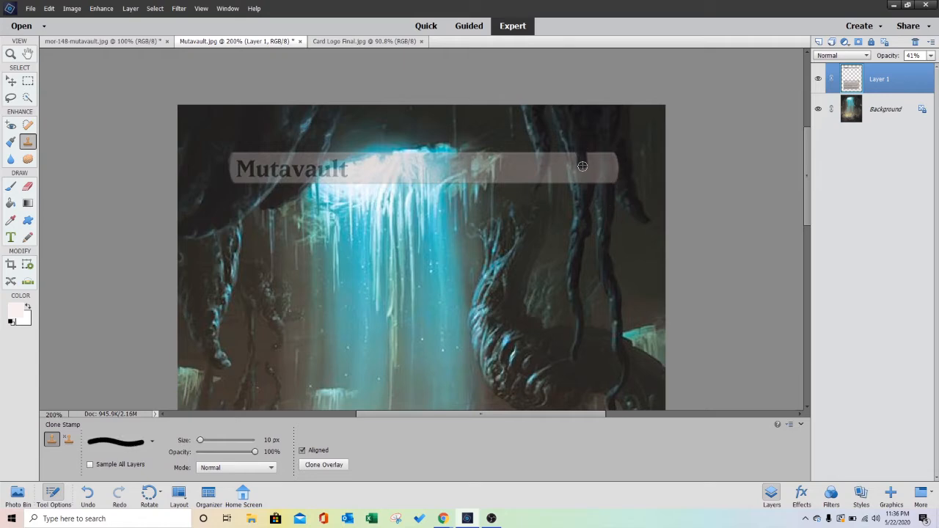
pyautogui.keyDown('alt'); pyautogui.click(585, 147); pyautogui.keyUp('alt')
pyautogui.moveTo(584, 181)
pyautogui.mouseDown()
pyautogui.moveTo(597, 151)
pyautogui.moveTo(589, 182)
pyautogui.moveTo(594, 155)
pyautogui.moveTo(598, 184)
pyautogui.moveTo(605, 149)
pyautogui.moveTo(611, 181)
pyautogui.mouseUp()
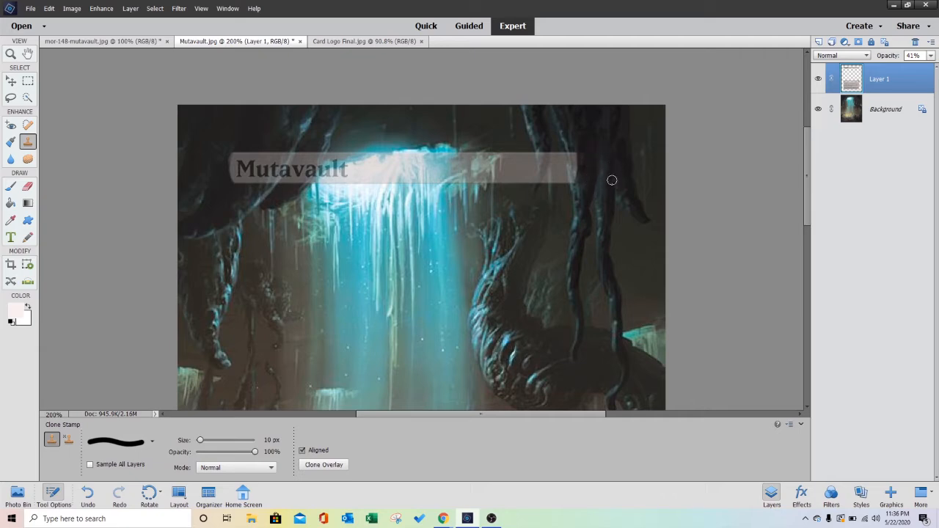
pyautogui.moveTo(575, 147); pyautogui.dragTo(580, 190)
# Step: Reduce the Clone Stamp to 5 px and clear the title bar along the thin hanging vine just left of its trimmed end
pyautogui.hotkey('ctrl', '=')
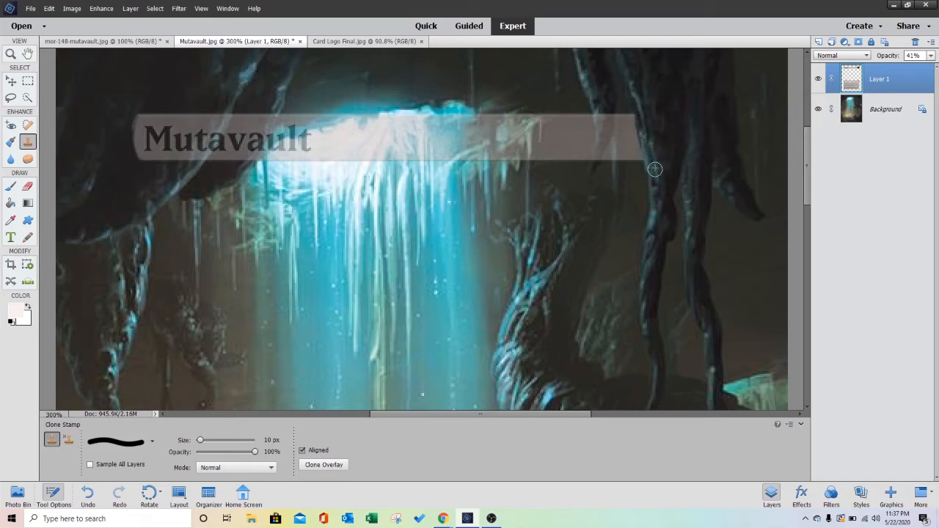
pyautogui.moveTo(614, 110)
pyautogui.mouseDown()
pyautogui.moveTo(602, 110)
pyautogui.moveTo(606, 119)
pyautogui.moveTo(601, 112)
pyautogui.mouseUp()
pyautogui.press('[')
pyautogui.press('[')
pyautogui.press('[')
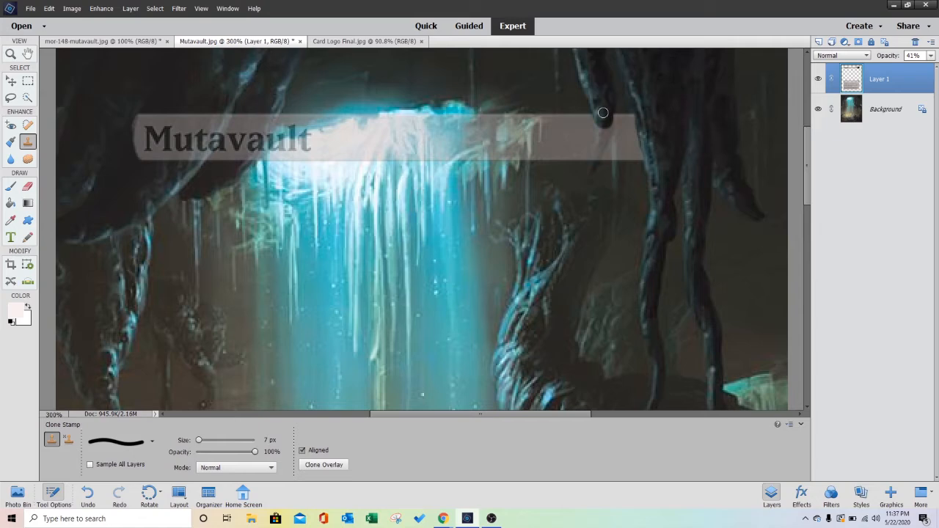
pyautogui.press('[')
pyautogui.press('[')
pyautogui.press('[')
pyautogui.press(']')
pyautogui.moveTo(605, 120)
pyautogui.mouseDown()
pyautogui.moveTo(593, 164)
pyautogui.moveTo(612, 109)
pyautogui.moveTo(594, 166)
pyautogui.moveTo(598, 109)
pyautogui.moveTo(594, 160)
pyautogui.mouseUp()
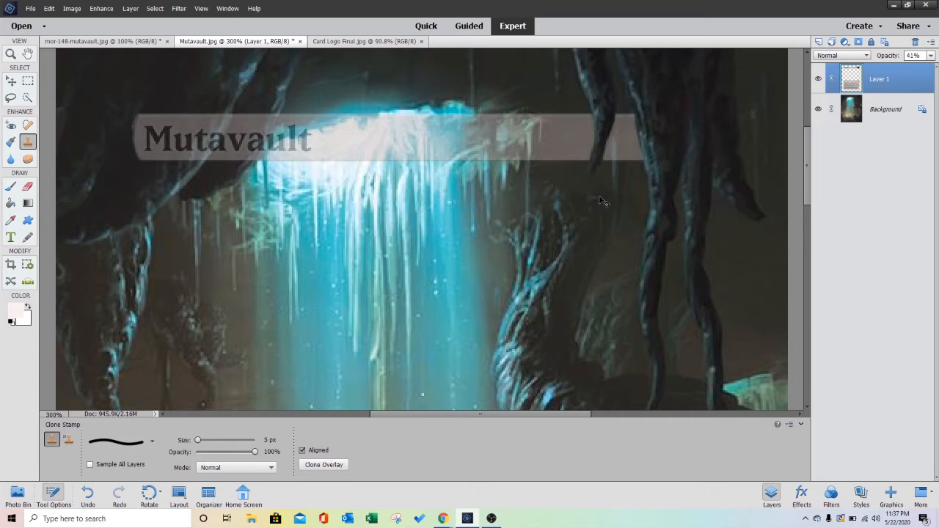
# Step: Enlarge the Clone Stamp to 30 px and clear the title bar's left end so the dark rock overlaps it
pyautogui.hotkey('ctrl', '-')
pyautogui.hotkey('ctrl', '-')
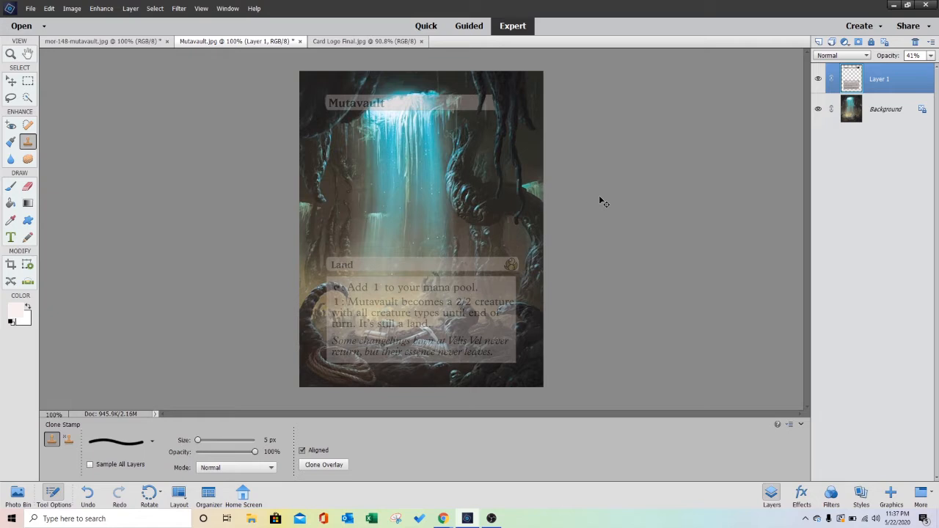
pyautogui.hotkey('ctrl', '=')
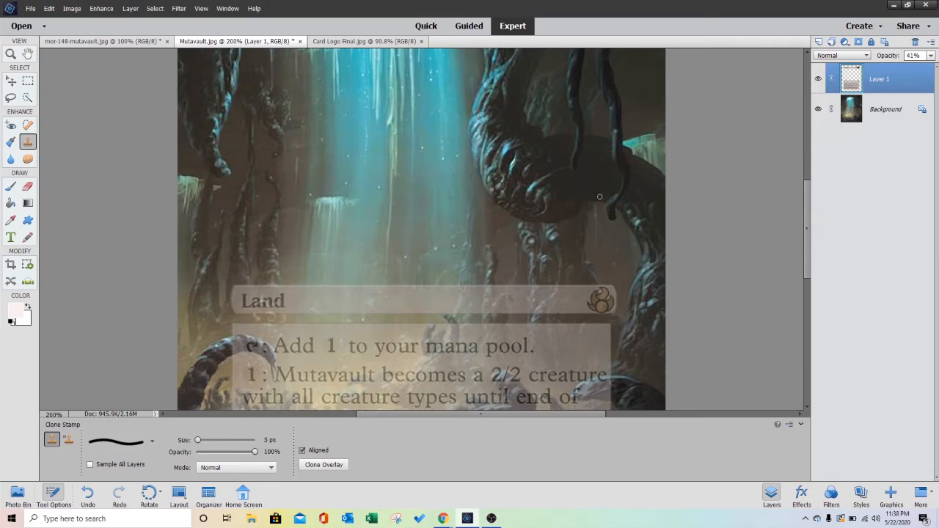
pyautogui.scroll(8, 262, 192)
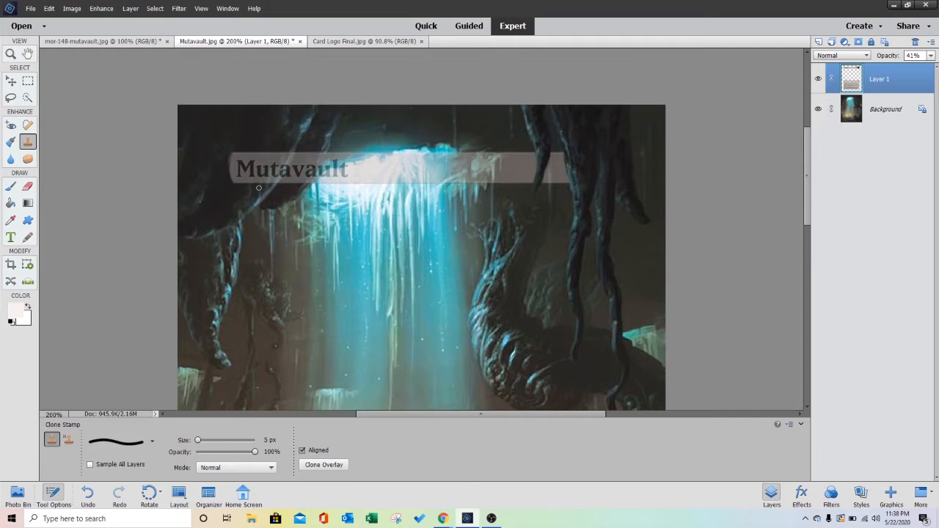
pyautogui.press(']')
pyautogui.press(']')
pyautogui.press(']')
pyautogui.press(']')
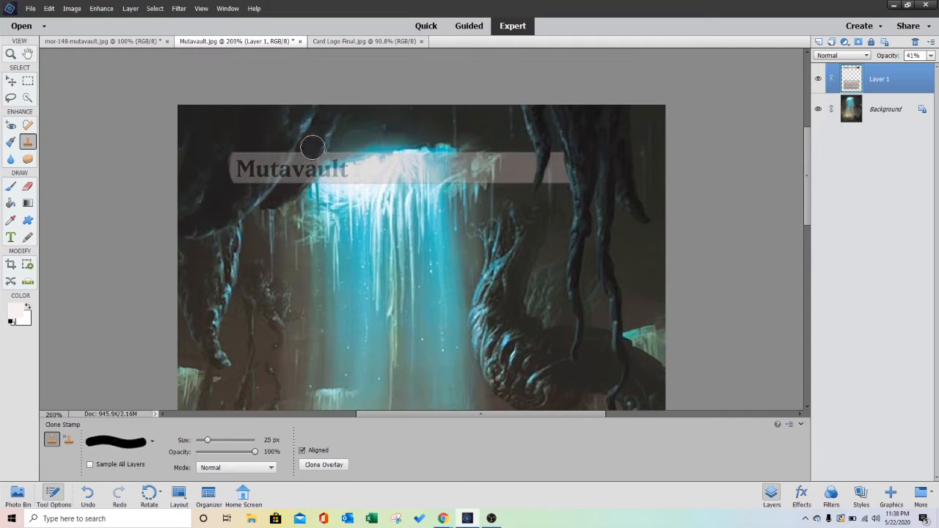
pyautogui.press(']')
pyautogui.moveTo(315, 150)
pyautogui.mouseDown()
pyautogui.moveTo(278, 178)
pyautogui.moveTo(308, 149)
pyautogui.moveTo(289, 184)
pyautogui.moveTo(313, 141)
pyautogui.moveTo(270, 177)
pyautogui.moveTo(272, 145)
pyautogui.moveTo(248, 168)
pyautogui.moveTo(246, 150)
pyautogui.moveTo(231, 174)
pyautogui.moveTo(244, 168)
pyautogui.moveTo(243, 180)
pyautogui.moveTo(278, 144)
pyautogui.moveTo(276, 154)
pyautogui.moveTo(297, 156)
pyautogui.moveTo(248, 115)
pyautogui.moveTo(256, 102)
pyautogui.moveTo(224, 158)
pyautogui.mouseUp()
pyautogui.hotkey('ctrl', '=')
pyautogui.hotkey('ctrl', '-')
pyautogui.hotkey('ctrl', '-')
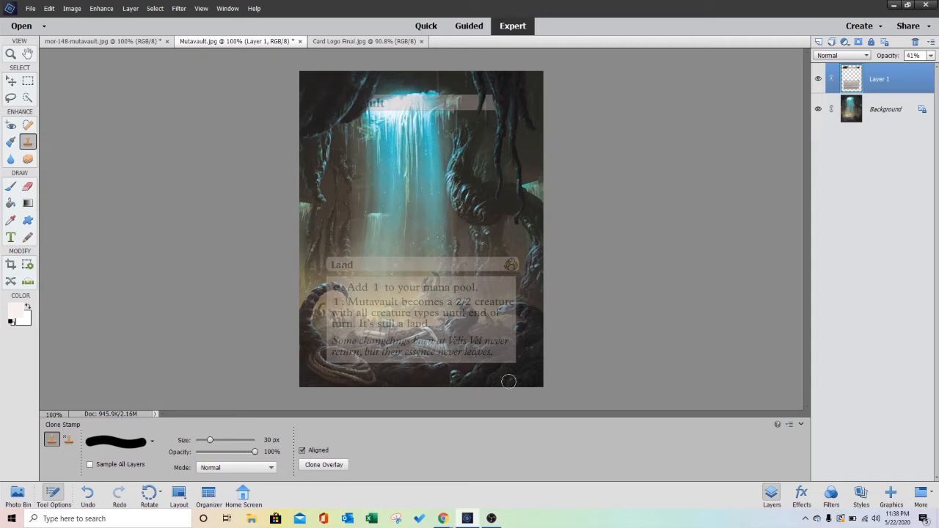
# Step: Set the Clone Stamp to 10 px and 47% opacity at the curled tentacle behind the text box's upper-left corner
pyautogui.hotkey('ctrl', '+')
pyautogui.hotkey('ctrl', '+')
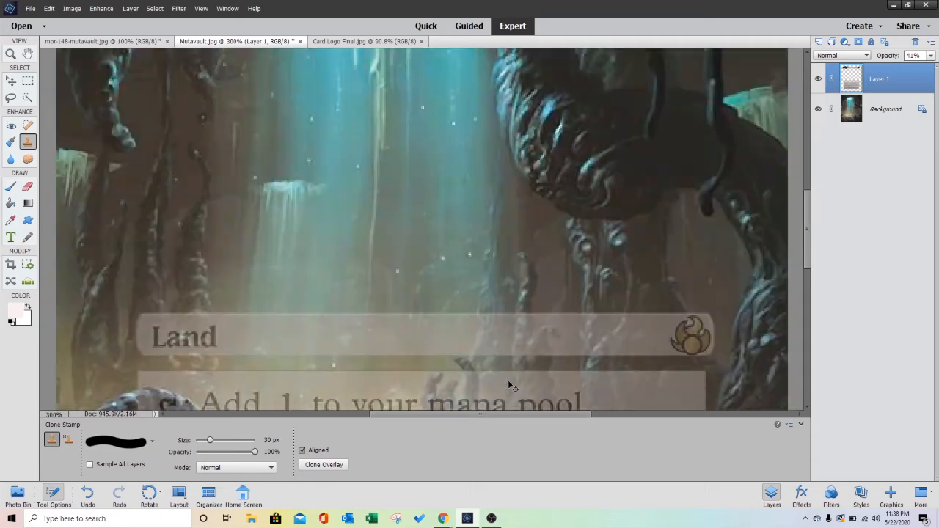
pyautogui.scroll(-1, 570, 297)
pyautogui.scroll(-6, 571, 297)
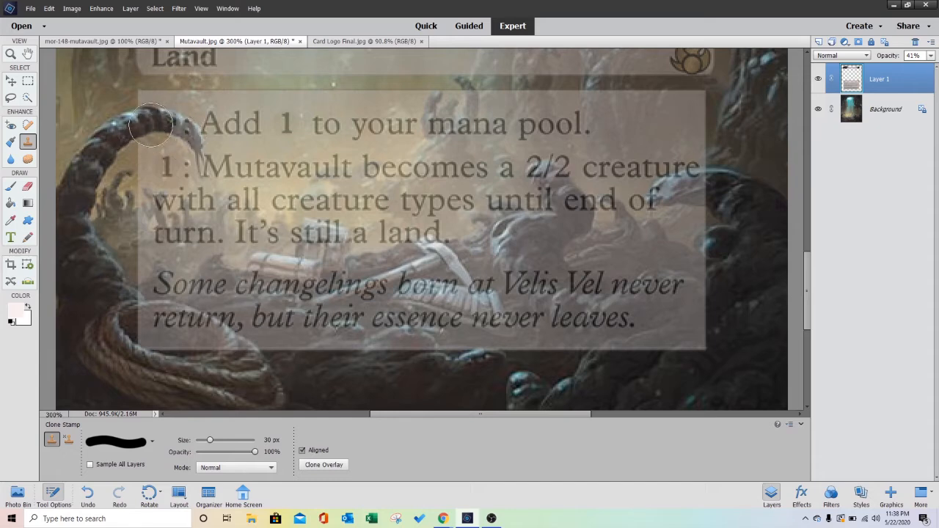
pyautogui.press('[')
pyautogui.press('[')
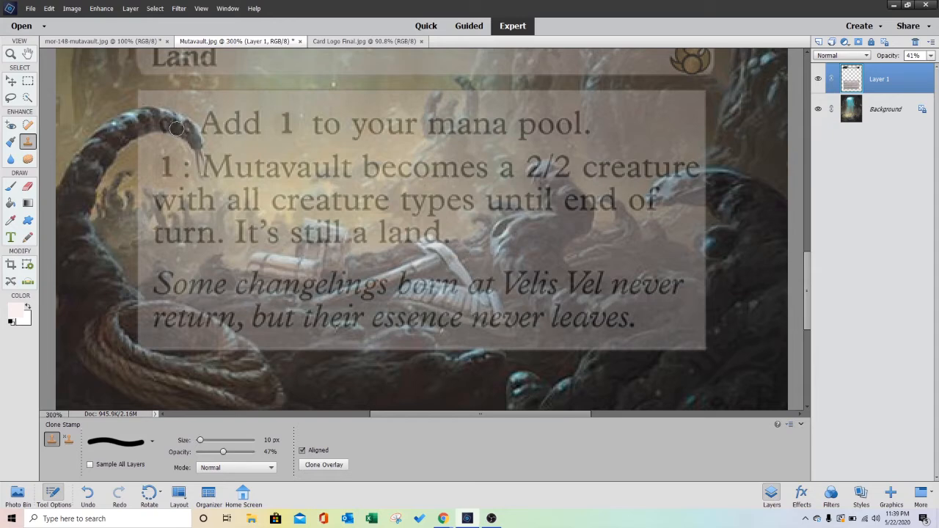
pyautogui.hotkey('ctrl', '-')
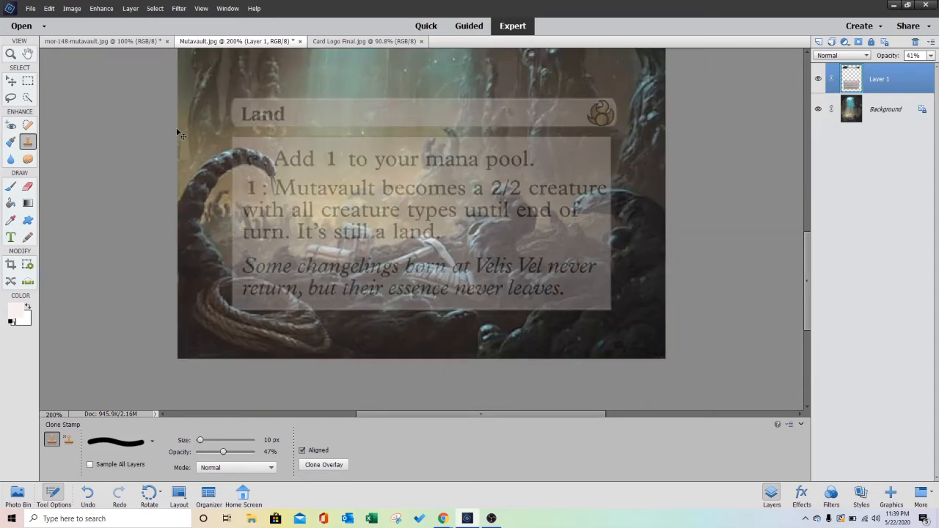
# Step: Set Layer 1's opacity to 67% and partly clear the text box's upper-left corner over the curled tentacle with the 47% Clone Stamp
pyautogui.click(932, 57)
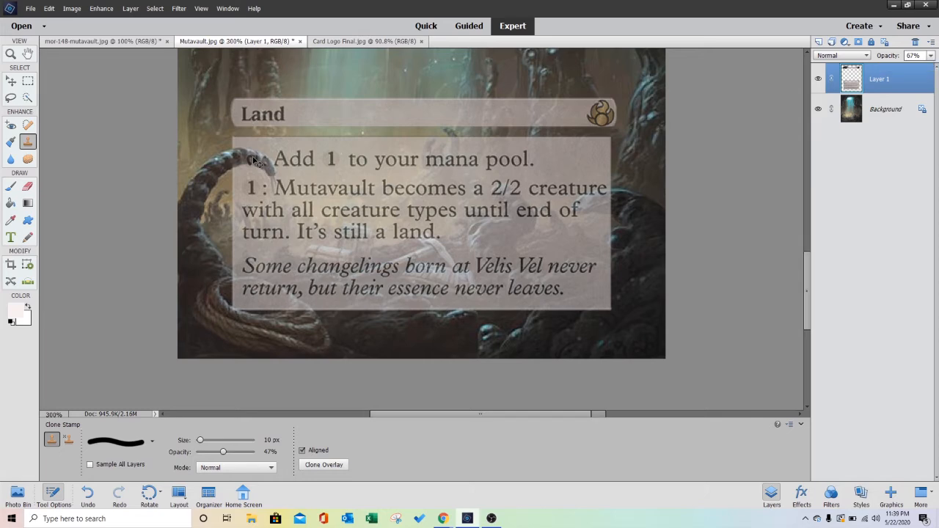
pyautogui.hotkey('ctrl', '+')
pyautogui.keyDown('alt'); pyautogui.click(149, 110); pyautogui.keyUp('alt')
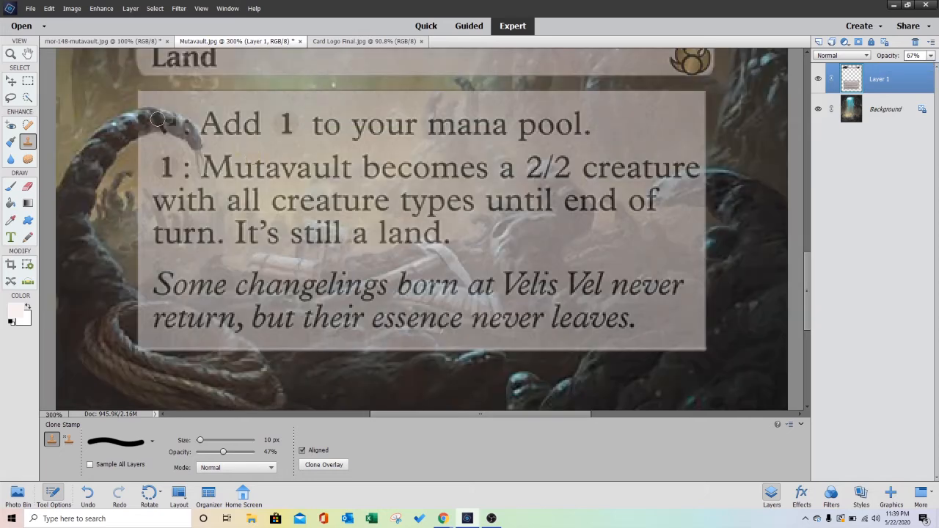
pyautogui.click(159, 120)
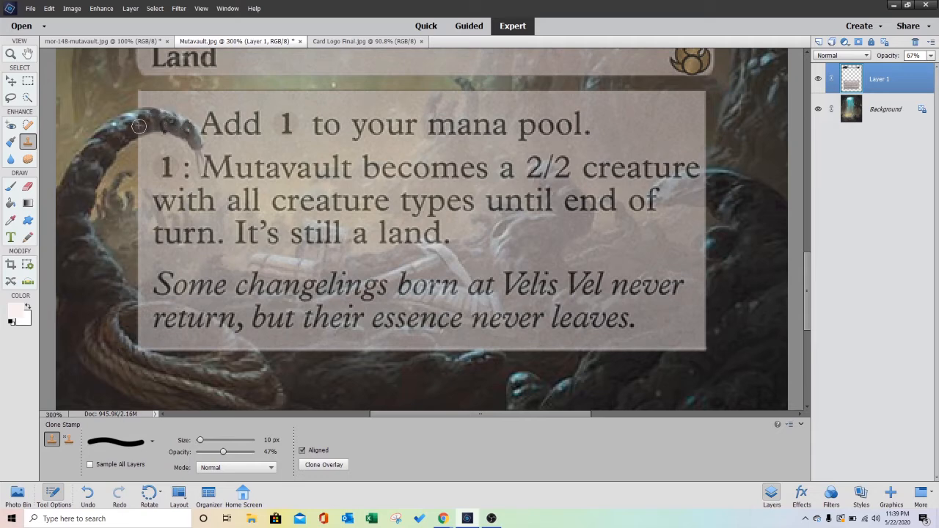
# Step: Set Layer 1's opacity to 69% and, with the Clone Stamp at 100% opacity, clear the text box's right edge over the pointed tentacle
pyautogui.hotkey('ctrl', '-')
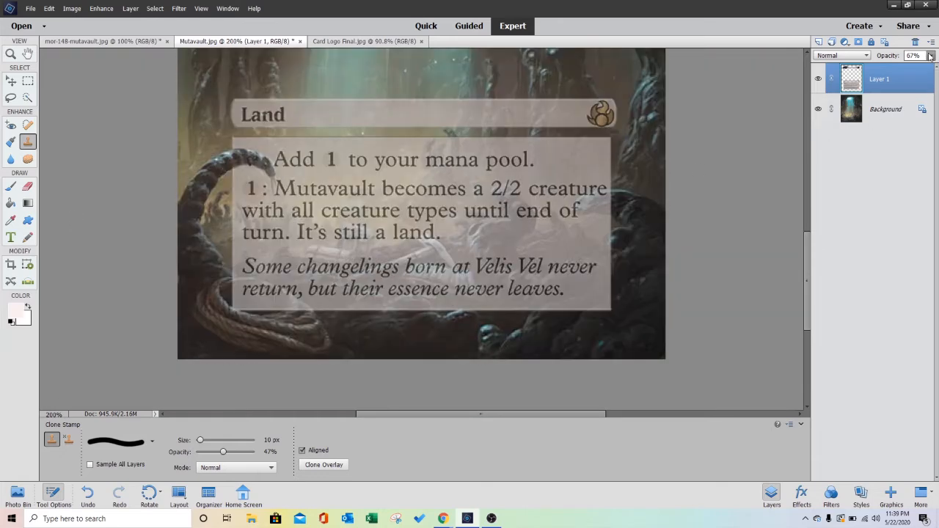
pyautogui.moveTo(930, 55); pyautogui.dragTo(921, 68)
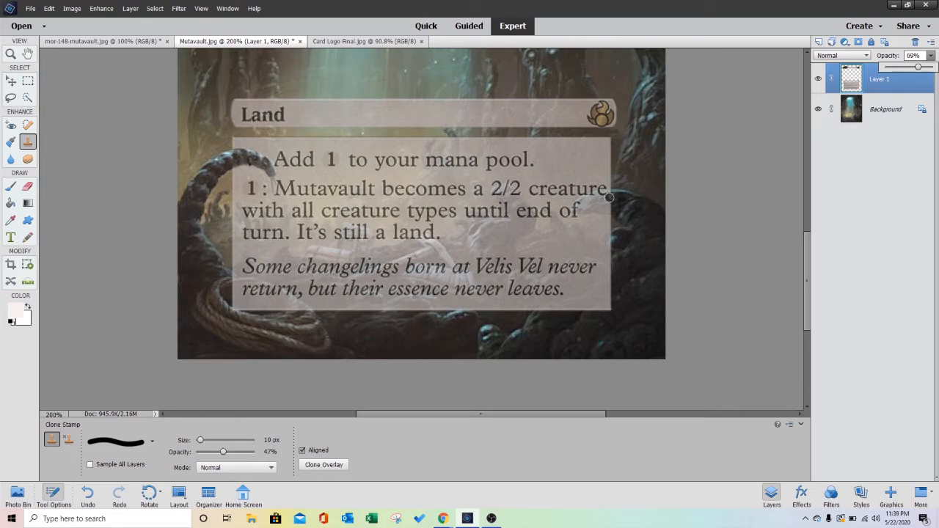
pyautogui.hotkey('ctrl', '+')
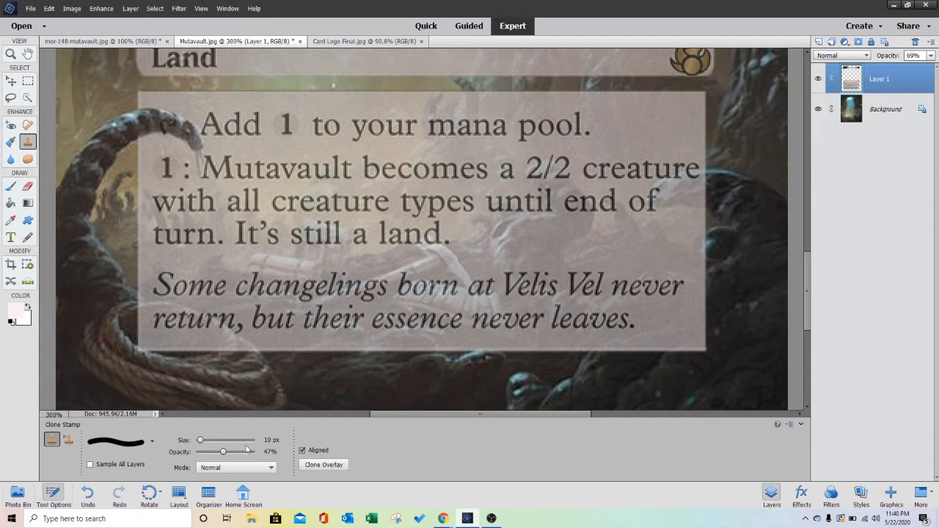
pyautogui.moveTo(224, 453); pyautogui.dragTo(283, 455)
pyautogui.moveTo(705, 178)
pyautogui.mouseDown()
pyautogui.moveTo(673, 190)
pyautogui.moveTo(707, 180)
pyautogui.moveTo(683, 180)
pyautogui.moveTo(655, 196)
pyautogui.moveTo(672, 186)
pyautogui.moveTo(708, 197)
pyautogui.moveTo(651, 199)
pyautogui.mouseUp()
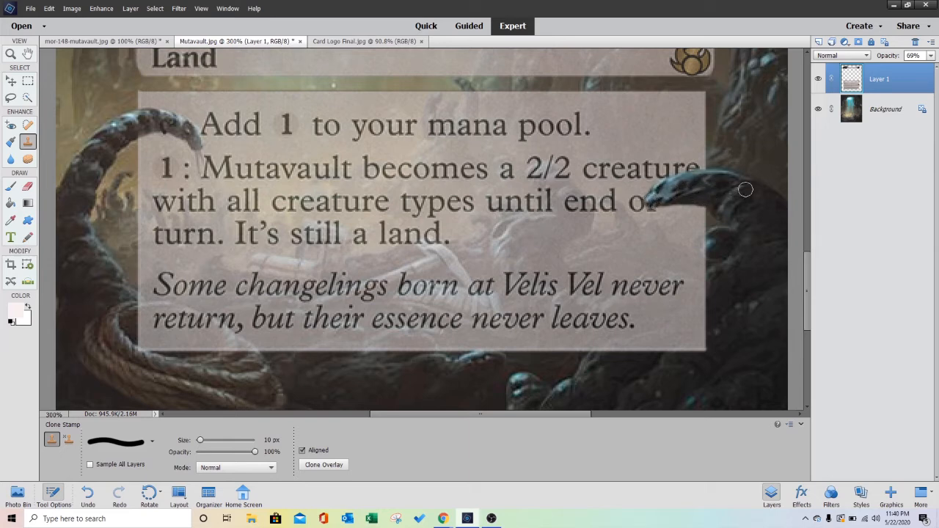
pyautogui.hotkey('ctrl', '-')
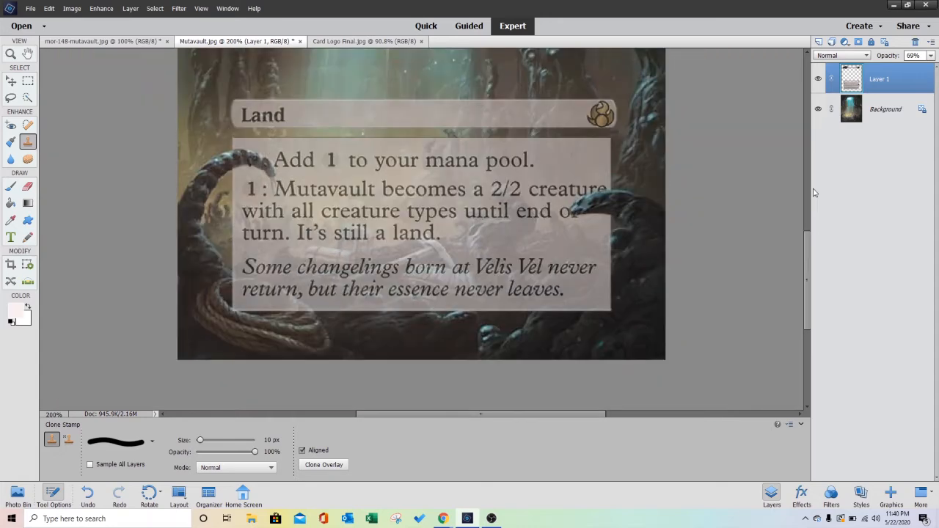
pyautogui.hotkey('ctrl', '-')
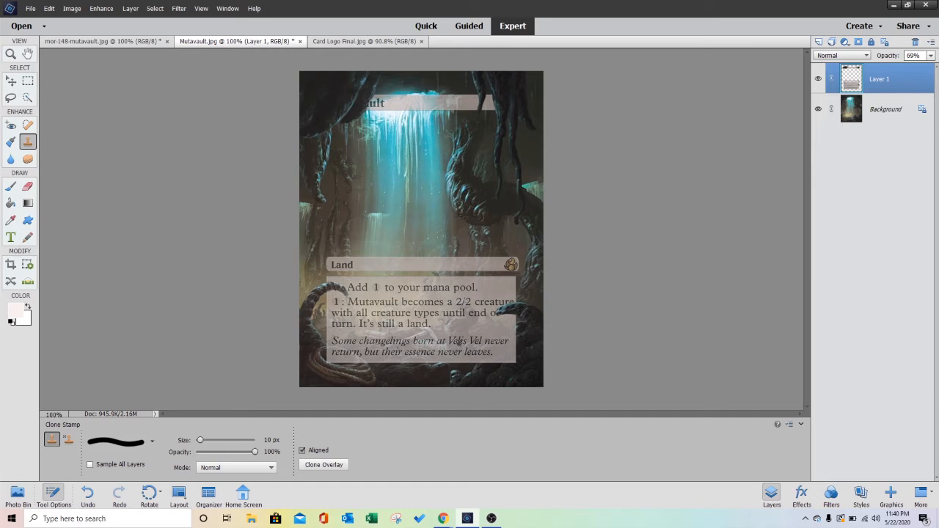
# Step: Try clearing the lower part of the text box over the rocks, debris and rope with a 40 px Clone Stamp
pyautogui.press(']')
pyautogui.press(']')
pyautogui.press(']')
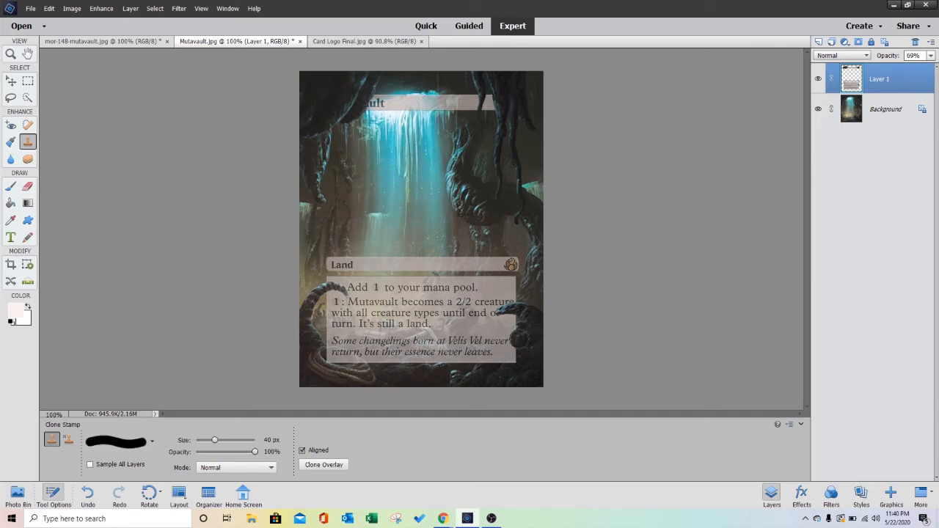
pyautogui.moveTo(523, 336)
pyautogui.mouseDown()
pyautogui.moveTo(456, 329)
pyautogui.moveTo(336, 344)
pyautogui.moveTo(331, 352)
pyautogui.moveTo(508, 358)
pyautogui.moveTo(440, 352)
pyautogui.moveTo(486, 342)
pyautogui.moveTo(421, 350)
pyautogui.moveTo(450, 336)
pyautogui.moveTo(516, 364)
pyautogui.moveTo(439, 367)
pyautogui.mouseUp()
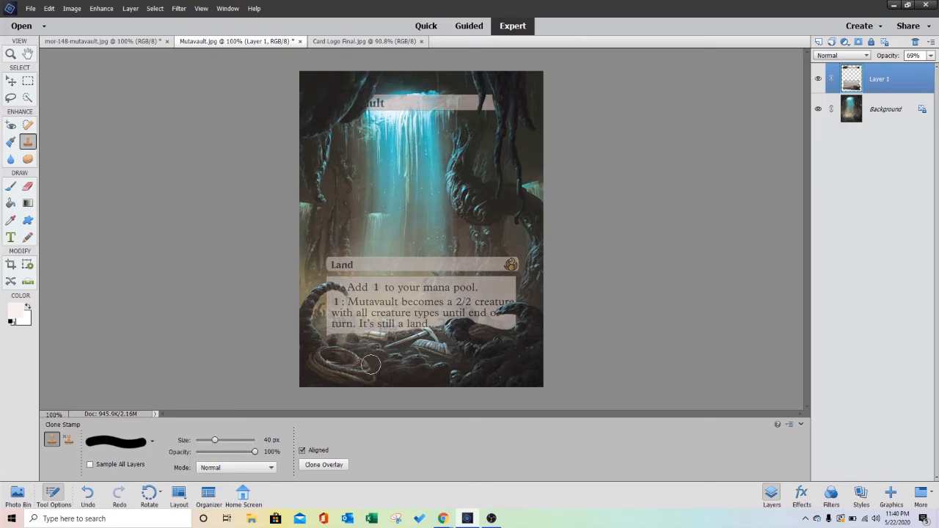
pyautogui.hotkey('ctrl', '=')
pyautogui.hotkey('ctrl', '=')
pyautogui.scroll(-2, 317, 248)
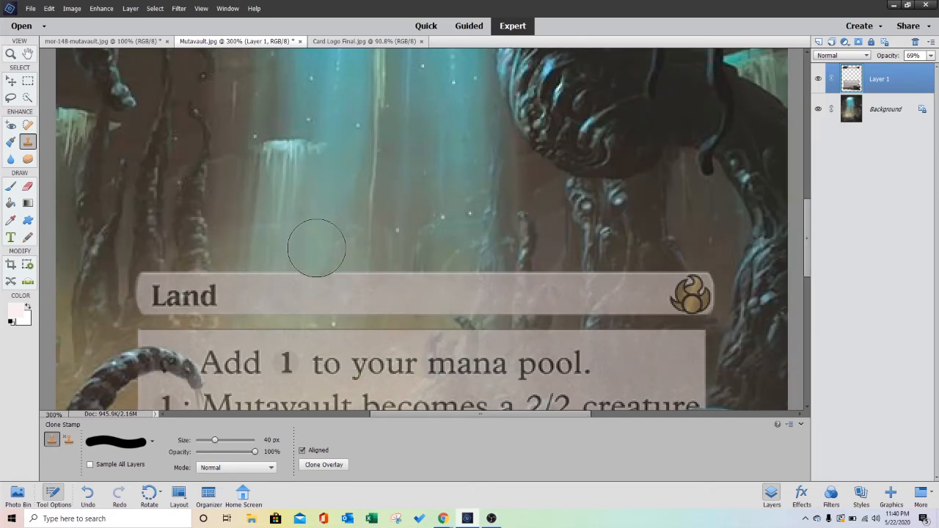
pyautogui.scroll(-6, 317, 248)
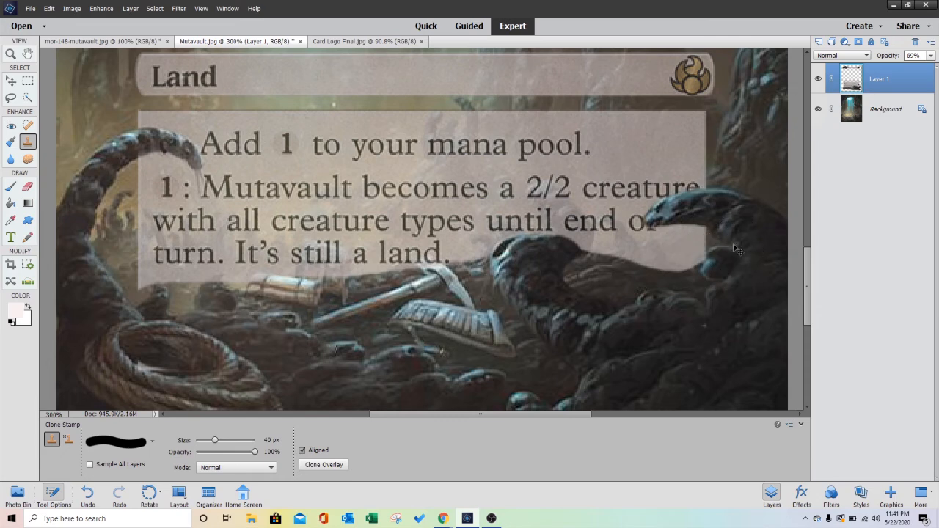
pyautogui.hotkey('ctrl', '-')
pyautogui.hotkey('ctrl', '-')
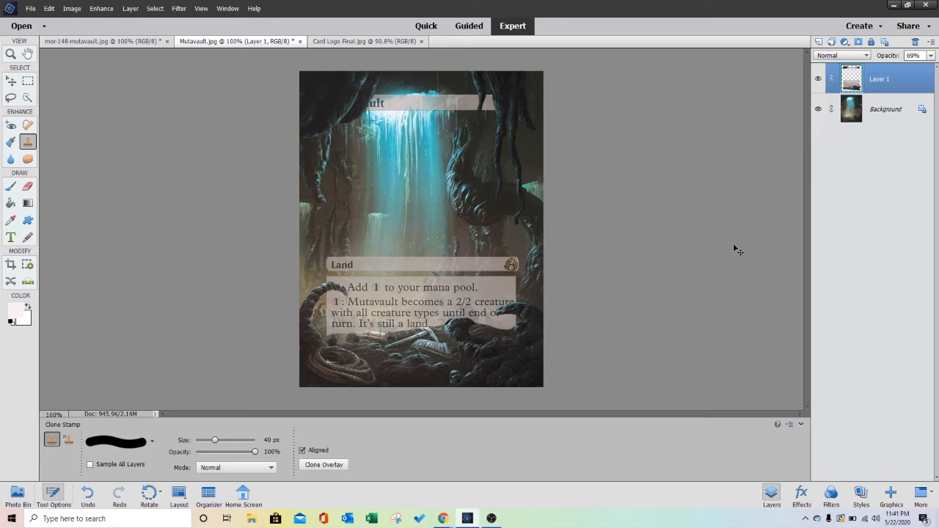
pyautogui.hotkey('ctrl', 'z')
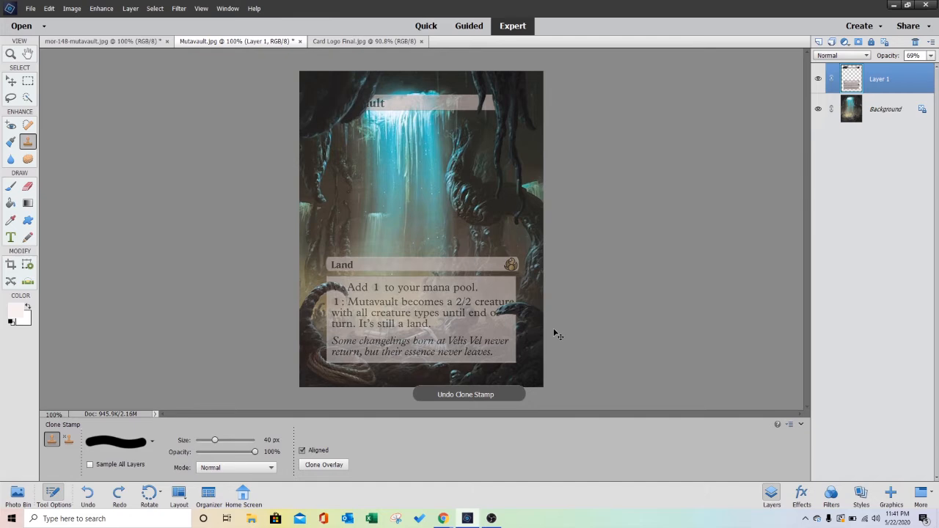
# Step: Try clearing the text box's lower-left corner around the whole rope coil with the 40 px Clone Stamp
pyautogui.hotkey('ctrl', '+')
pyautogui.hotkey('ctrl', '+')
pyautogui.hotkey('ctrl', '+')
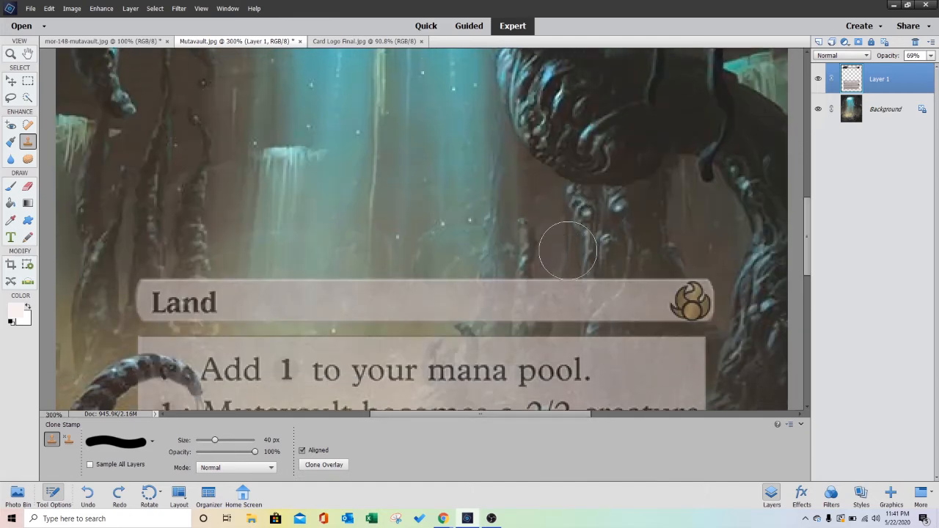
pyautogui.scroll(-10, 567, 250)
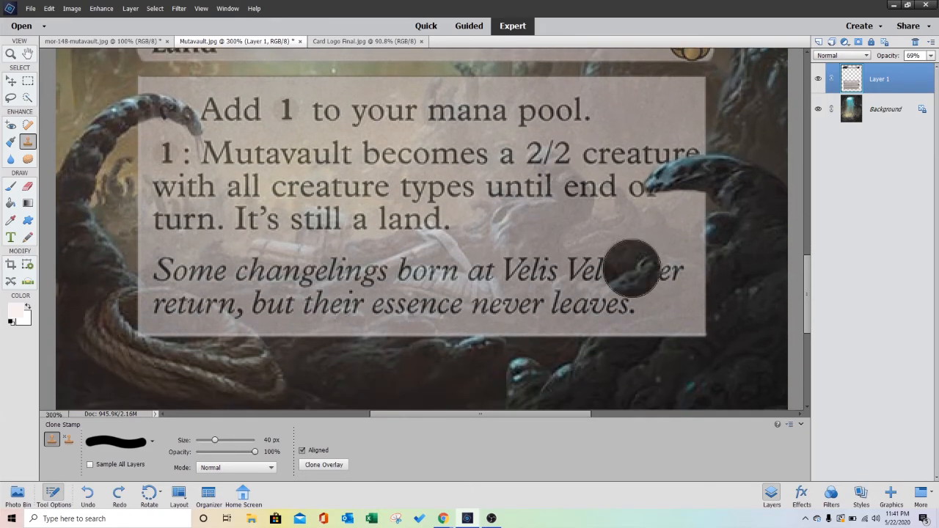
pyautogui.scroll(-1, 631, 269)
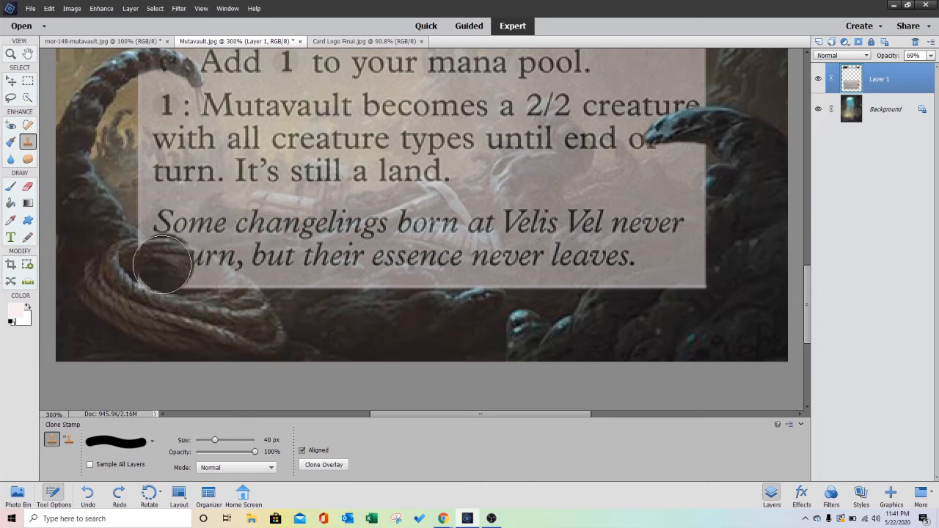
pyautogui.moveTo(169, 266)
pyautogui.mouseDown()
pyautogui.moveTo(210, 283)
pyautogui.moveTo(235, 311)
pyautogui.moveTo(177, 276)
pyautogui.mouseUp()
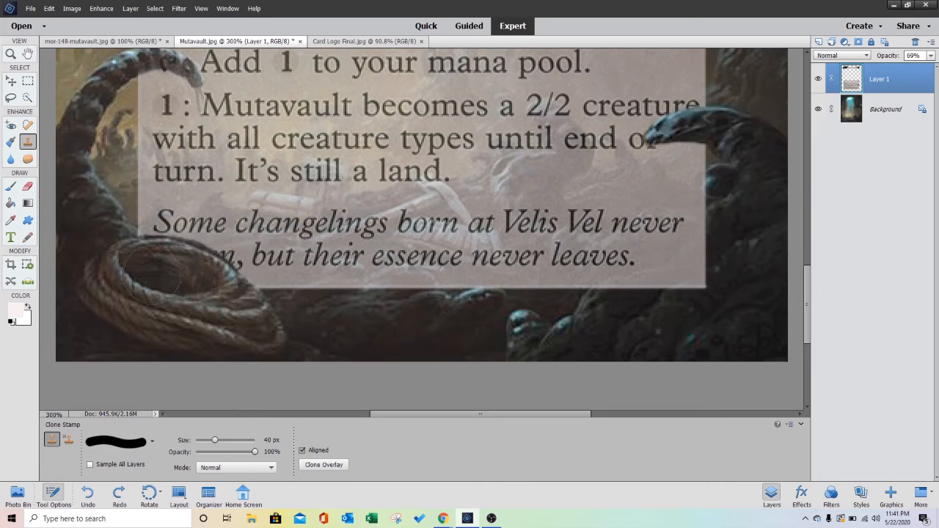
pyautogui.hotkey('ctrl', '-')
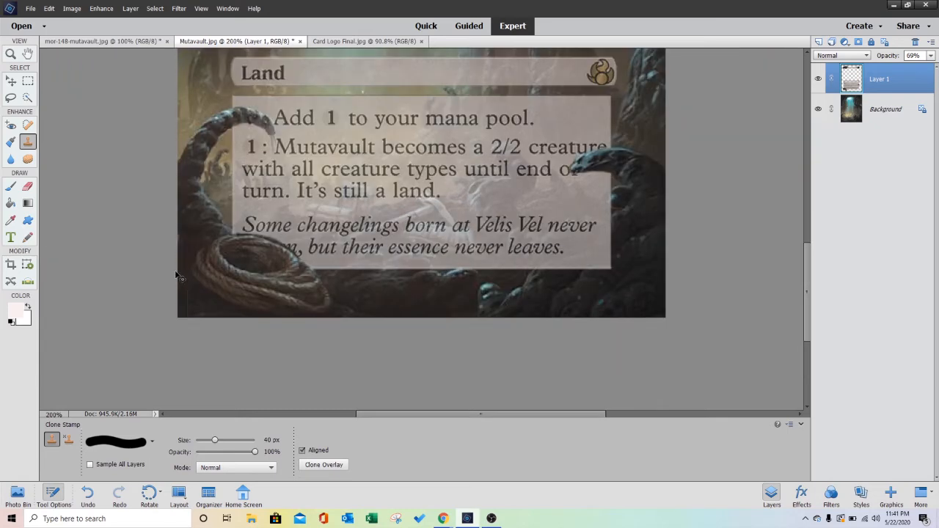
pyautogui.hotkey('ctrl', '-')
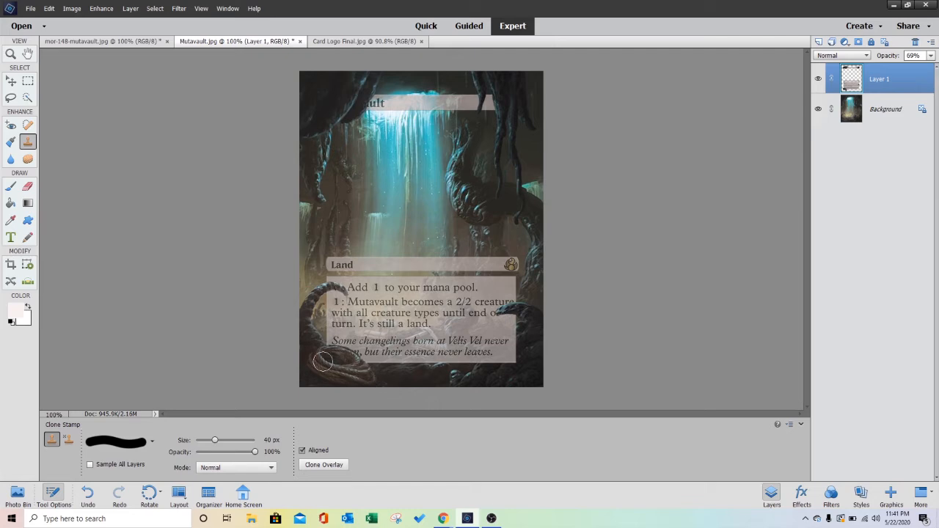
pyautogui.hotkey('ctrl', '+')
pyautogui.hotkey('ctrl', '+')
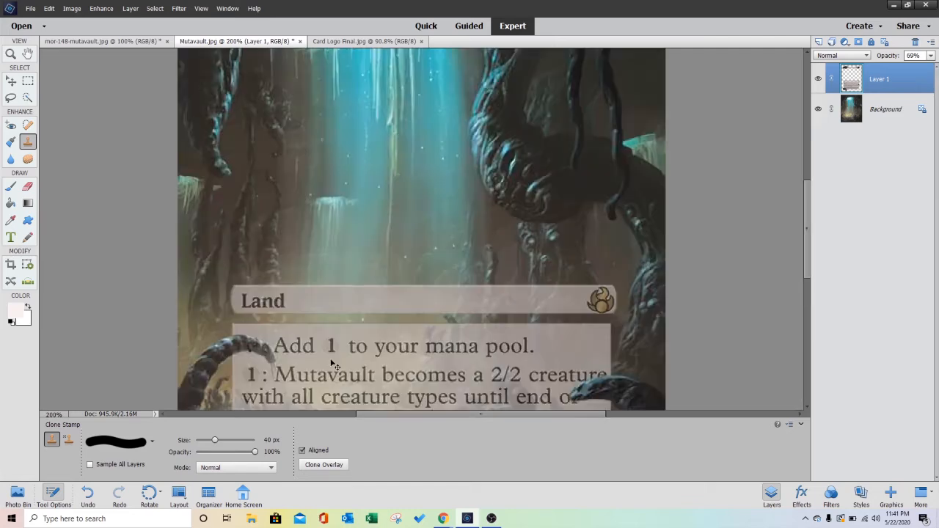
pyautogui.scroll(-2, 394, 323)
pyautogui.scroll(-5, 394, 323)
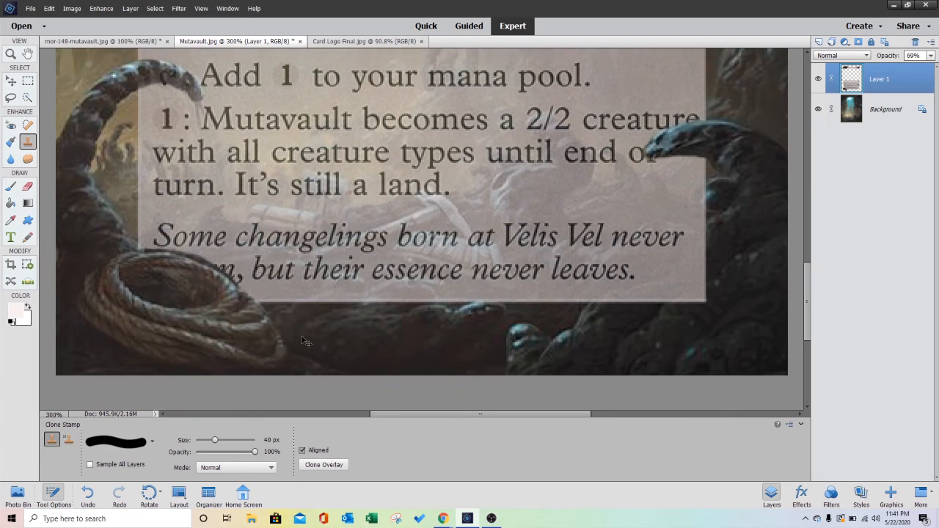
pyautogui.hotkey('ctrl', 'z')
# Step: Clear the text box's lower-left corner with the 40 px Clone Stamp at 100% opacity so the rope coil overlaps it
pyautogui.moveTo(160, 283)
pyautogui.mouseDown()
pyautogui.moveTo(239, 326)
pyautogui.moveTo(188, 292)
pyautogui.moveTo(147, 286)
pyautogui.moveTo(157, 283)
pyautogui.moveTo(186, 317)
pyautogui.mouseUp()
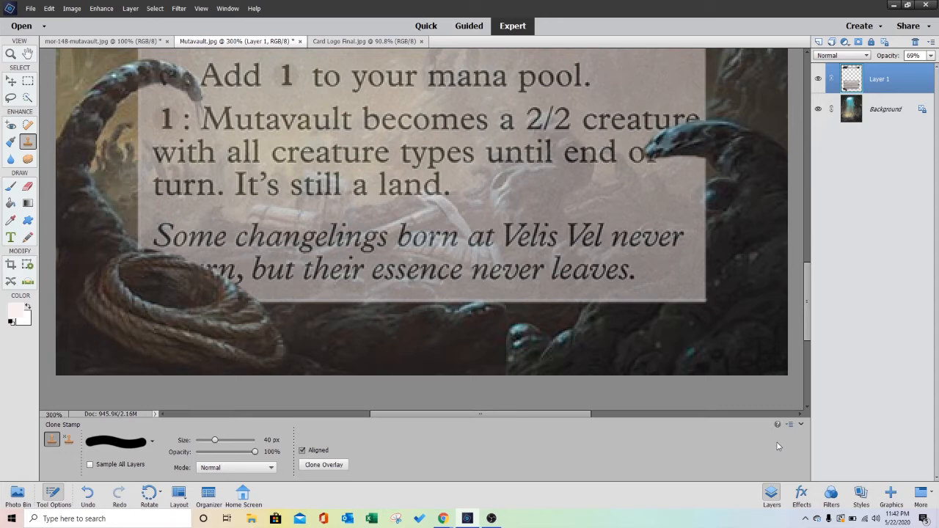
pyautogui.hotkey('ctrl', '1')
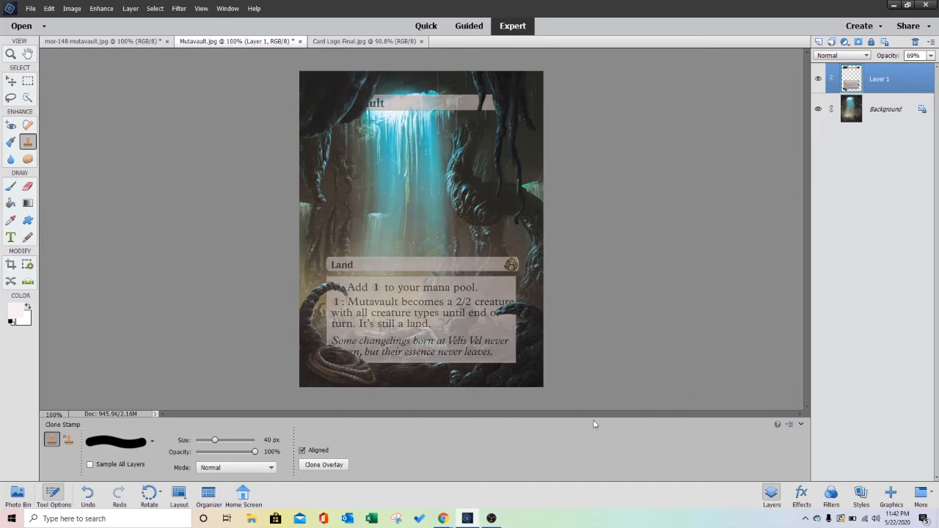
# Step: Reduce the Clone Stamp to 10 px and trace the upper outline of the rocks, pack and branches across the text box
pyautogui.hotkey('ctrl', '=')
pyautogui.hotkey('ctrl', '=')
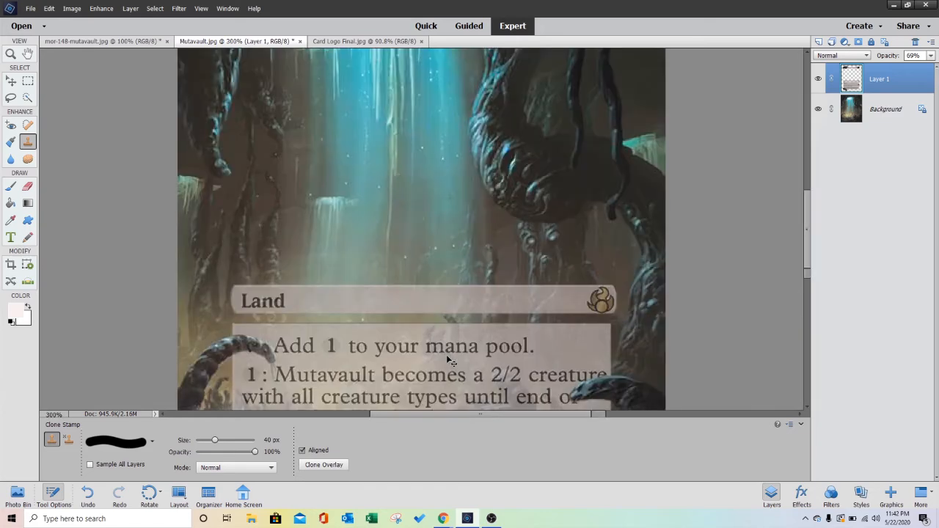
pyautogui.scroll(-5, 470, 355)
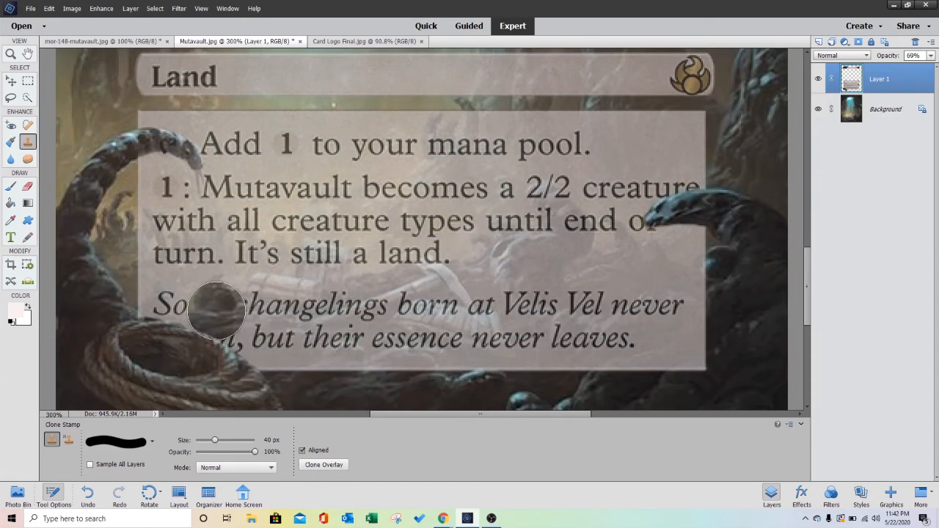
pyautogui.press('[')
pyautogui.press('[')
pyautogui.press('[')
pyautogui.press('[')
pyautogui.press('[')
pyautogui.press('[')
pyautogui.press('[')
pyautogui.press('[')
pyautogui.press('[')
pyautogui.press('[')
pyautogui.press('[')
pyautogui.press('[')
pyautogui.press('[')
pyautogui.press('[')
pyautogui.press('[')
pyautogui.press('[')
pyautogui.press('[')
pyautogui.press('[')
pyautogui.press('[')
pyautogui.press('[')
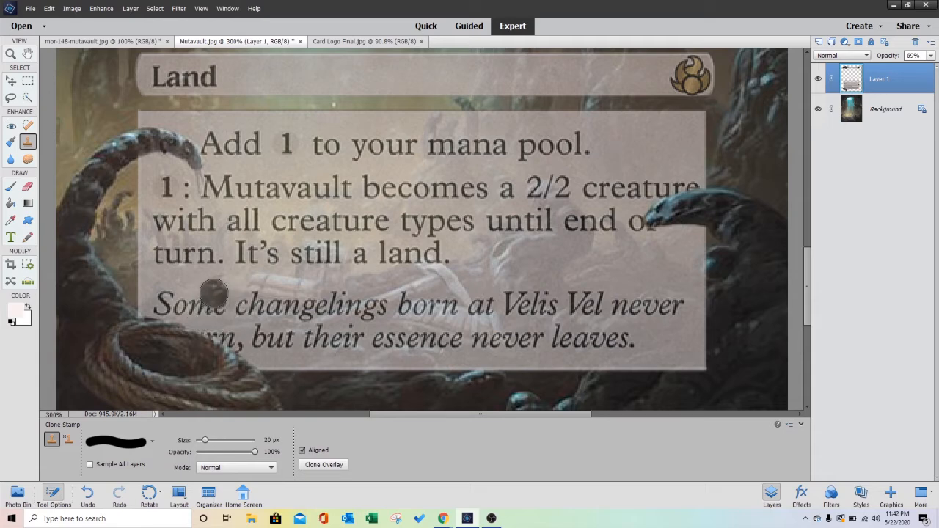
pyautogui.press('[')
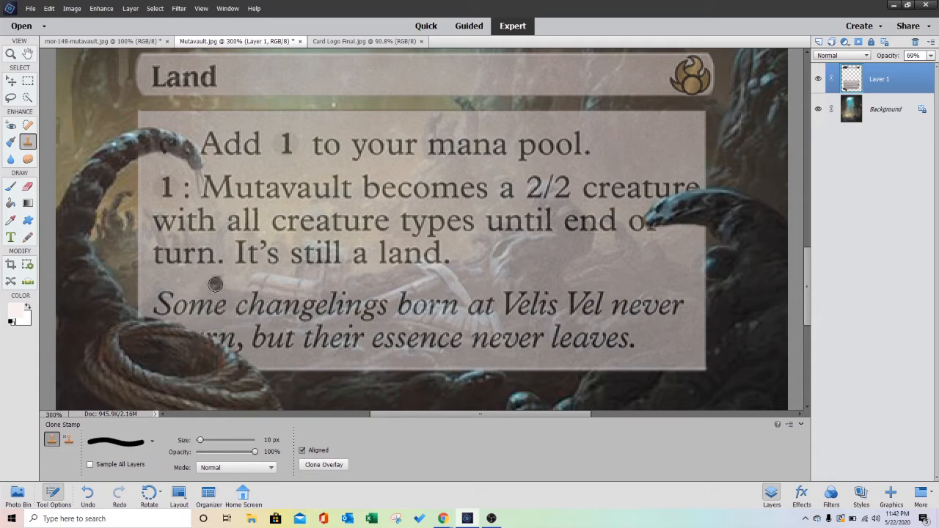
pyautogui.moveTo(214, 284)
pyautogui.mouseDown()
pyautogui.moveTo(185, 312)
pyautogui.moveTo(157, 315)
pyautogui.moveTo(231, 292)
pyautogui.moveTo(215, 322)
pyautogui.moveTo(246, 302)
pyautogui.moveTo(237, 296)
pyautogui.moveTo(305, 291)
pyautogui.moveTo(306, 262)
pyautogui.moveTo(320, 252)
pyautogui.moveTo(342, 256)
pyautogui.moveTo(336, 284)
pyautogui.moveTo(326, 262)
pyautogui.moveTo(303, 291)
pyautogui.moveTo(411, 268)
pyautogui.moveTo(488, 268)
pyautogui.moveTo(490, 239)
pyautogui.moveTo(513, 247)
pyautogui.moveTo(567, 235)
pyautogui.moveTo(536, 205)
pyautogui.moveTo(542, 192)
pyautogui.moveTo(584, 232)
pyautogui.moveTo(584, 247)
pyautogui.moveTo(534, 260)
pyautogui.mouseUp()
pyautogui.moveTo(573, 233)
pyautogui.mouseDown()
pyautogui.moveTo(583, 257)
pyautogui.moveTo(605, 262)
pyautogui.moveTo(628, 242)
pyautogui.moveTo(620, 230)
pyautogui.moveTo(650, 253)
pyautogui.moveTo(701, 232)
pyautogui.moveTo(640, 266)
pyautogui.mouseUp()
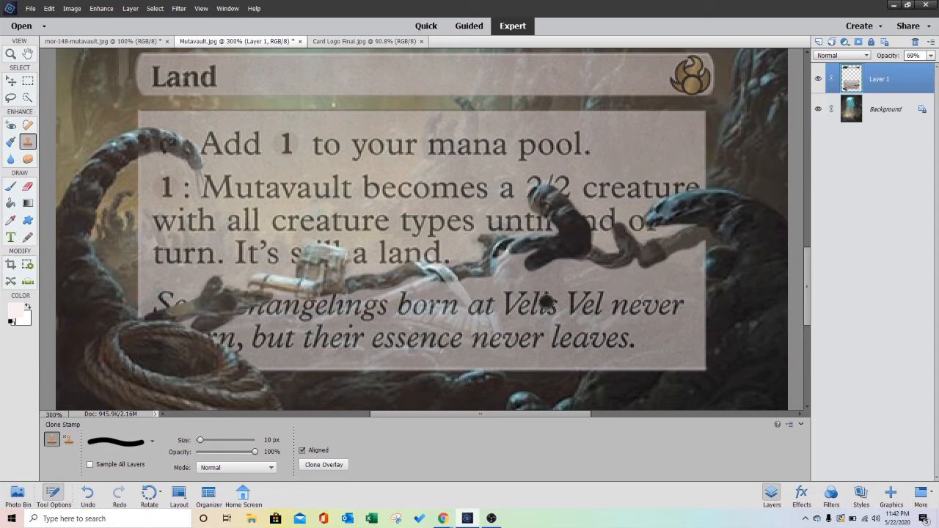
# Step: Enlarge the Clone Stamp to 60 px and clear the text box area below the traced outline
pyautogui.press(']')
pyautogui.press(']')
pyautogui.press(']')
pyautogui.press(']')
pyautogui.press(']')
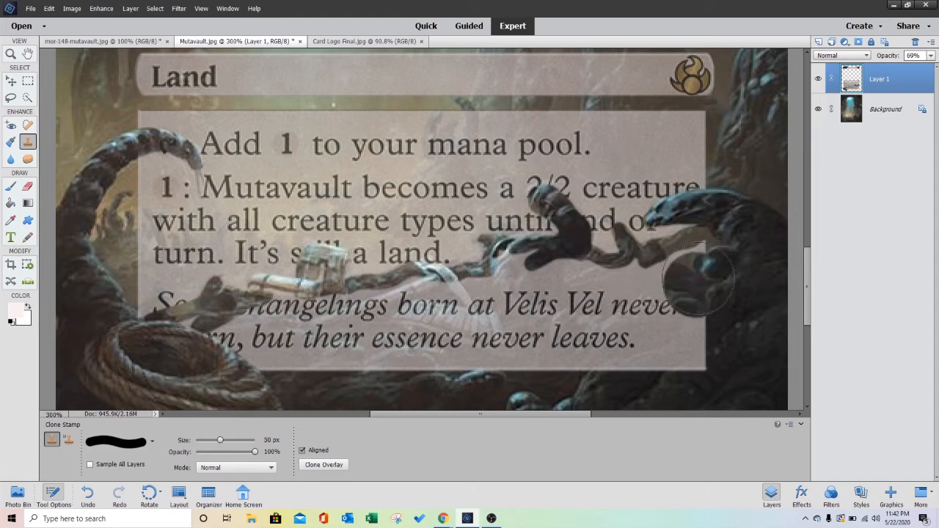
pyautogui.moveTo(703, 279)
pyautogui.mouseDown()
pyautogui.moveTo(672, 294)
pyautogui.moveTo(518, 313)
pyautogui.moveTo(583, 280)
pyautogui.moveTo(564, 290)
pyautogui.moveTo(580, 299)
pyautogui.moveTo(628, 291)
pyautogui.moveTo(693, 303)
pyautogui.moveTo(673, 370)
pyautogui.moveTo(495, 310)
pyautogui.moveTo(393, 332)
pyautogui.moveTo(522, 340)
pyautogui.moveTo(287, 334)
pyautogui.moveTo(202, 361)
pyautogui.mouseUp()
pyautogui.hotkey('ctrl', '-')
pyautogui.hotkey('ctrl', '-')
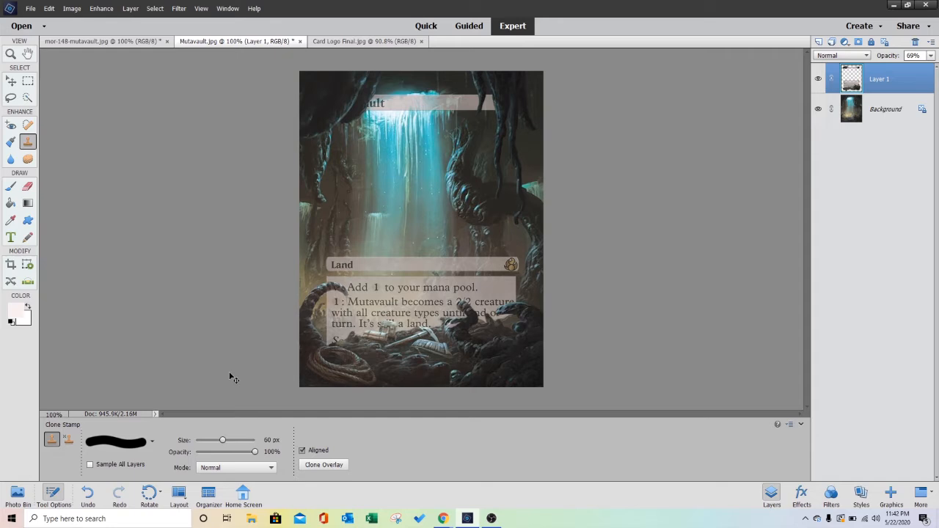
pyautogui.hotkey('ctrl', '-')
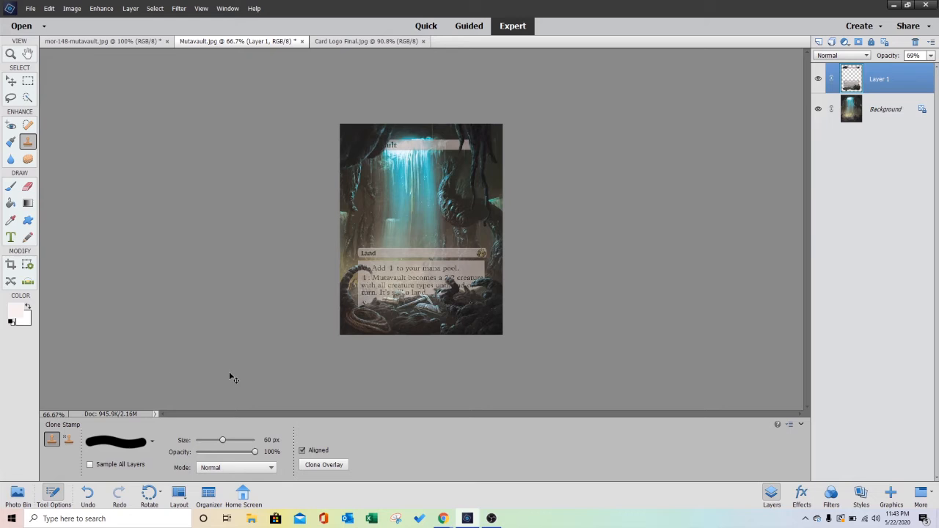
# Step: Undo the Clone Stamp strokes that trace and clear the lower part of the text box
pyautogui.hotkey('ctrl', 'z')
pyautogui.hotkey('ctrl', 'z')
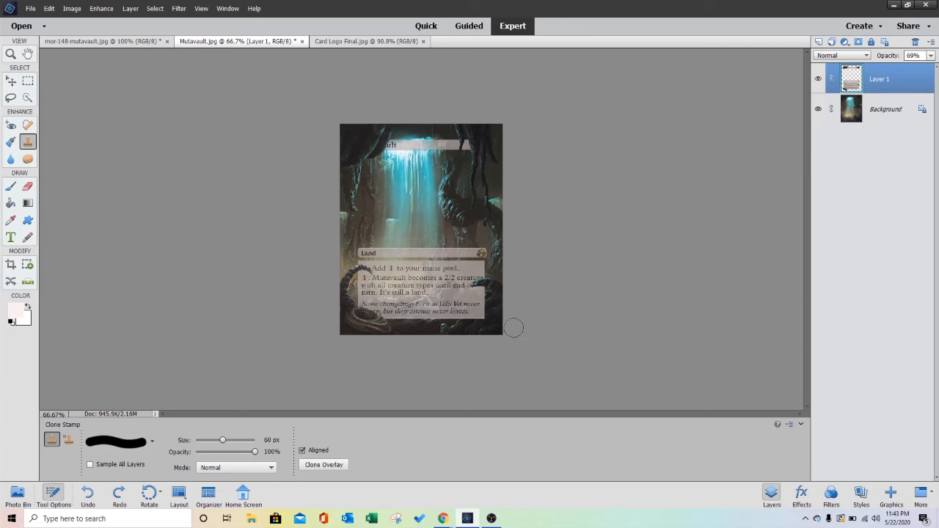
pyautogui.hotkey('ctrl', '=')
pyautogui.hotkey('ctrl', '=')
pyautogui.hotkey('ctrl', '=')
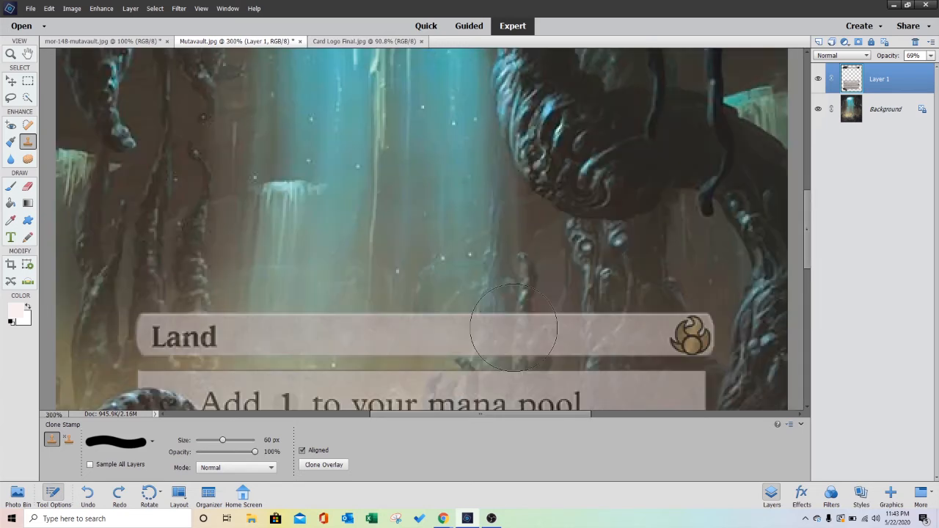
# Step: Clear the lower part of the text box with the 60 px Clone Stamp so the rocks, pickaxe and branches overlap it
pyautogui.scroll(-10, 504, 264)
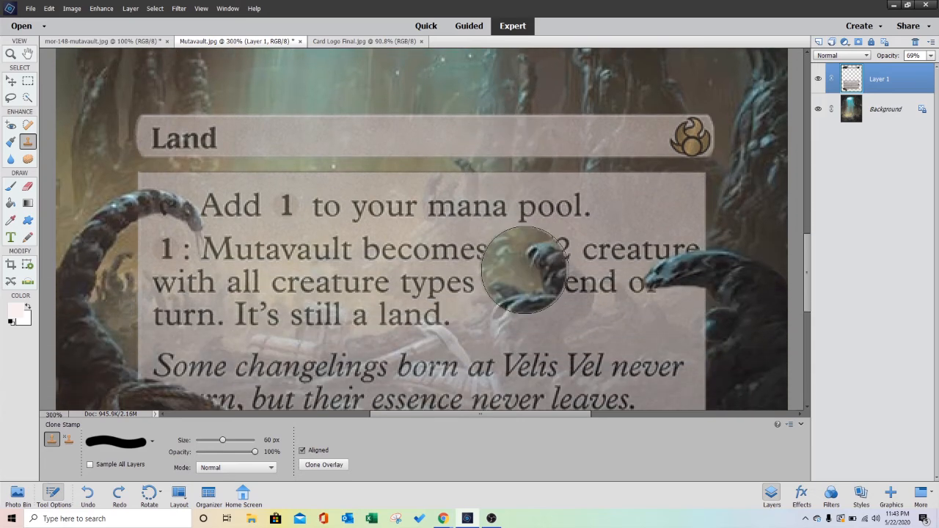
pyautogui.scroll(-3, 540, 310)
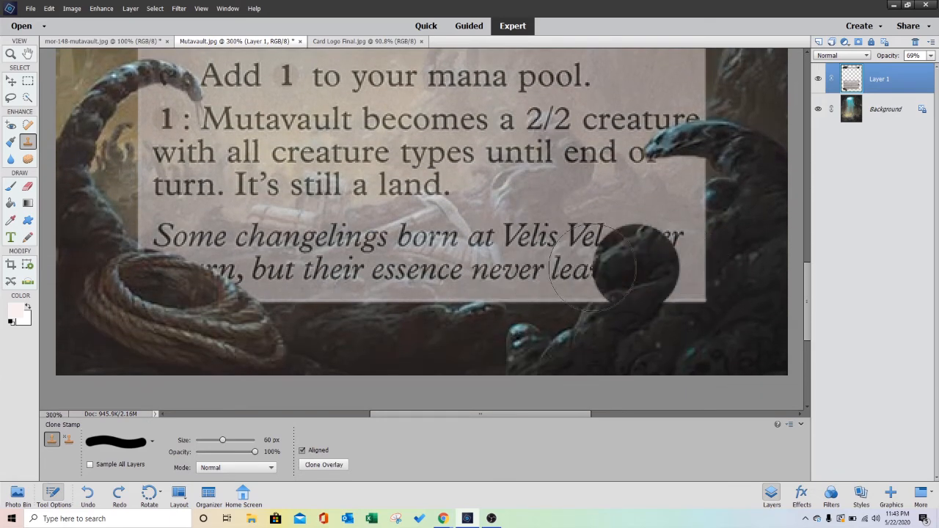
pyautogui.moveTo(168, 267)
pyautogui.mouseDown()
pyautogui.moveTo(189, 289)
pyautogui.moveTo(224, 275)
pyautogui.moveTo(226, 284)
pyautogui.moveTo(295, 286)
pyautogui.moveTo(661, 276)
pyautogui.moveTo(694, 265)
pyautogui.moveTo(694, 253)
pyautogui.moveTo(537, 234)
pyautogui.moveTo(239, 259)
pyautogui.mouseUp()
# Step: Reduce the Clone Stamp to 9 px and clear the text box over the small rock above the rope coil
pyautogui.press('[')
pyautogui.press('[')
pyautogui.press('[')
pyautogui.press('[')
pyautogui.press('[')
pyautogui.press('[')
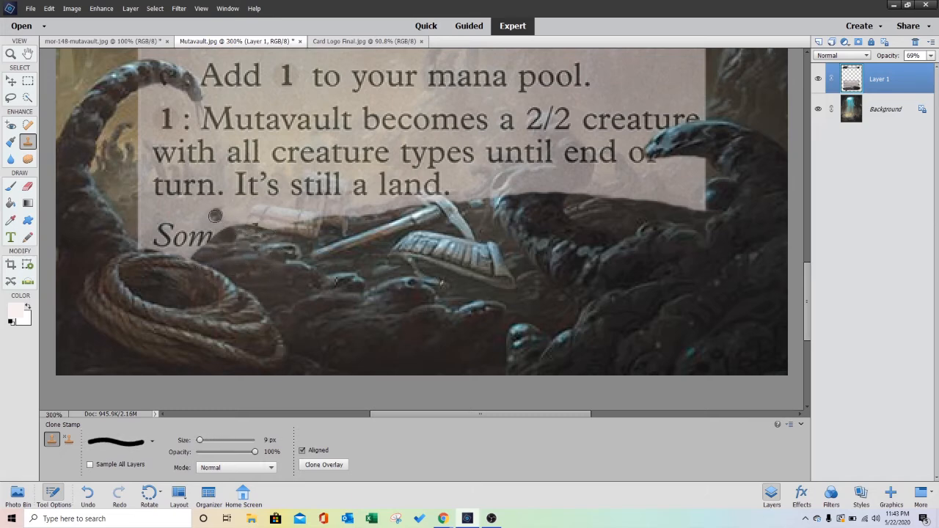
pyautogui.moveTo(215, 216)
pyautogui.mouseDown()
pyautogui.moveTo(213, 218)
pyautogui.moveTo(183, 263)
pyautogui.moveTo(145, 256)
pyautogui.moveTo(144, 246)
pyautogui.moveTo(188, 251)
pyautogui.mouseUp()
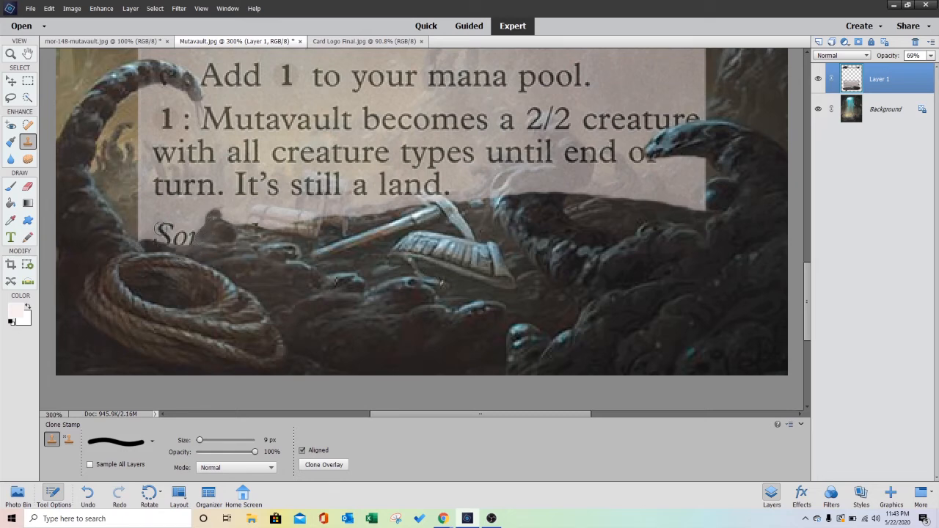
# Step: Lower Layer 1's opacity to 40% and clear the text box over the leftmost small rock and the pack with the 9 px Clone Stamp
pyautogui.click(930, 55)
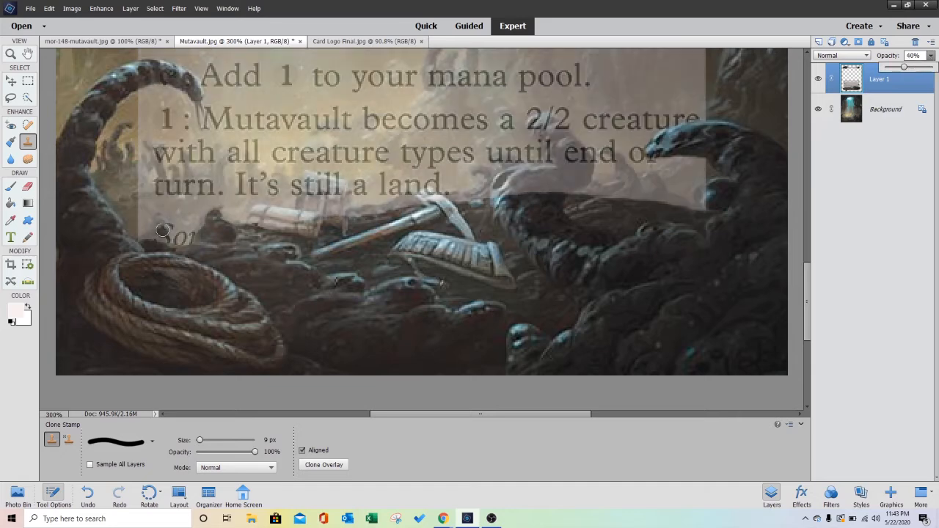
pyautogui.moveTo(160, 225)
pyautogui.mouseDown()
pyautogui.moveTo(147, 240)
pyautogui.moveTo(163, 224)
pyautogui.moveTo(160, 243)
pyautogui.moveTo(161, 224)
pyautogui.moveTo(150, 242)
pyautogui.moveTo(185, 260)
pyautogui.mouseUp()
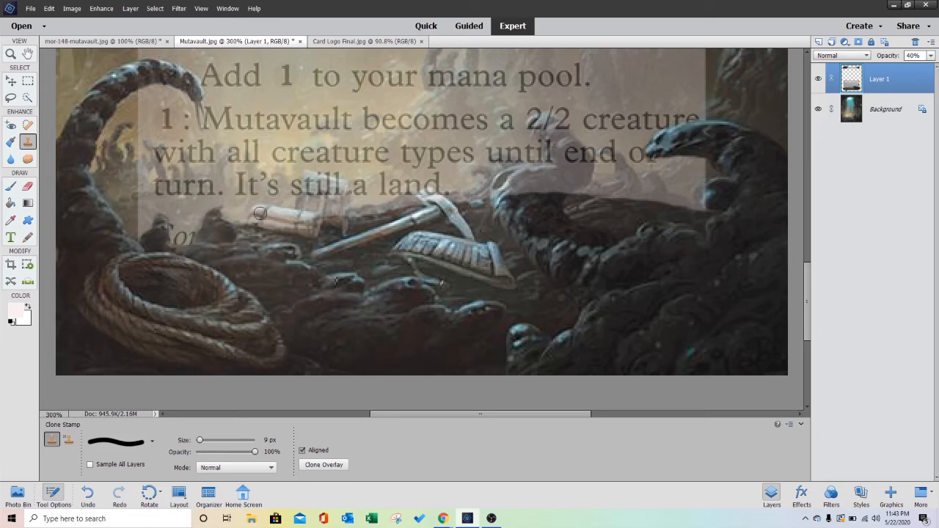
pyautogui.moveTo(256, 220); pyautogui.dragTo(306, 223)
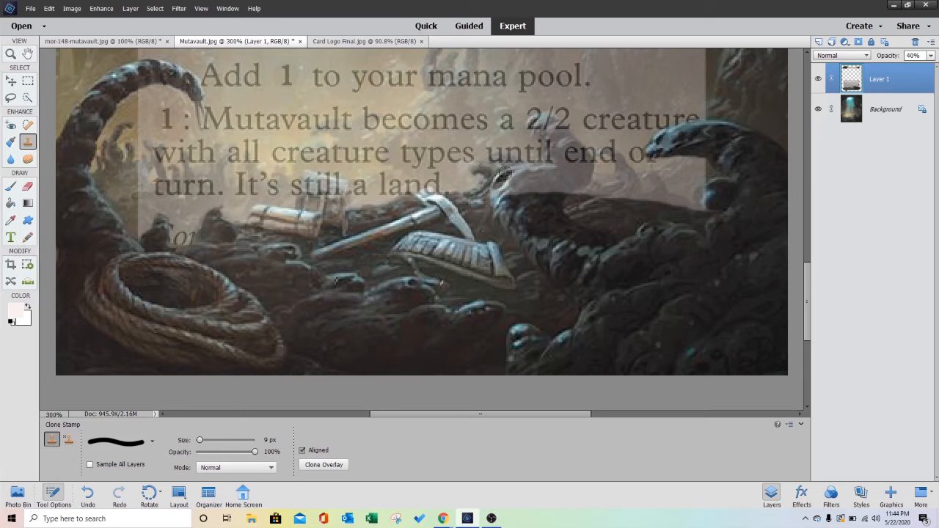
# Step: Clear the text box over the curled root and the rocks beside it, using 42% Clone Stamp opacity for the root's upper tip
pyautogui.moveTo(503, 175)
pyautogui.mouseDown()
pyautogui.moveTo(585, 173)
pyautogui.moveTo(560, 191)
pyautogui.moveTo(513, 199)
pyautogui.moveTo(536, 185)
pyautogui.moveTo(491, 198)
pyautogui.mouseUp()
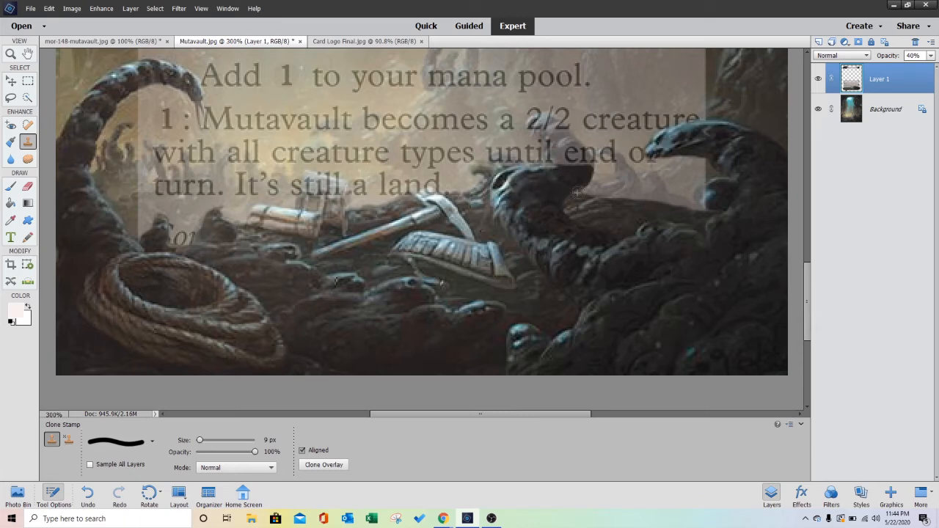
pyautogui.moveTo(577, 193)
pyautogui.mouseDown()
pyautogui.moveTo(622, 197)
pyautogui.moveTo(630, 184)
pyautogui.moveTo(601, 186)
pyautogui.moveTo(606, 197)
pyautogui.moveTo(624, 174)
pyautogui.moveTo(611, 189)
pyautogui.moveTo(622, 176)
pyautogui.moveTo(635, 198)
pyautogui.moveTo(633, 182)
pyautogui.moveTo(646, 198)
pyautogui.moveTo(652, 182)
pyautogui.moveTo(638, 185)
pyautogui.moveTo(691, 211)
pyautogui.moveTo(709, 207)
pyautogui.moveTo(715, 182)
pyautogui.moveTo(699, 201)
pyautogui.mouseUp()
pyautogui.keyDown('alt'); pyautogui.click(621, 200); pyautogui.keyUp('alt')
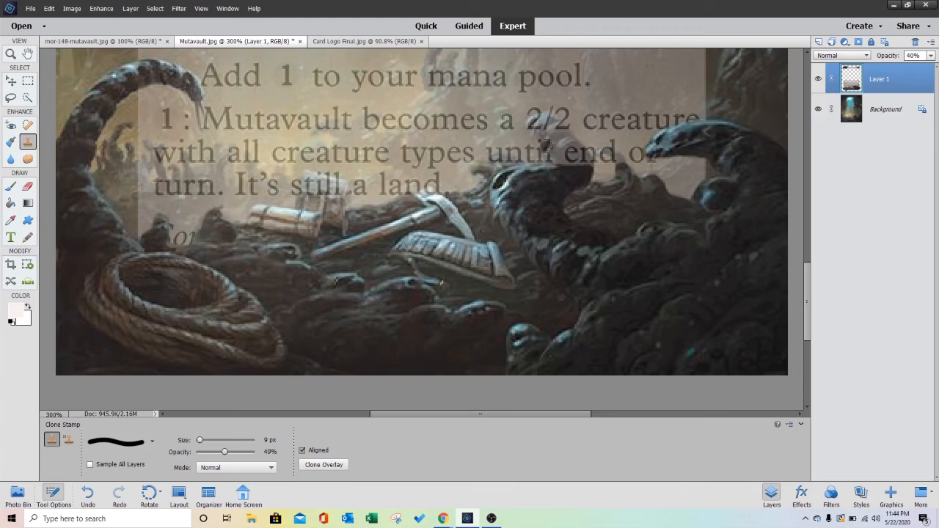
pyautogui.click(220, 452)
pyautogui.moveTo(540, 121)
pyautogui.mouseDown()
pyautogui.moveTo(560, 167)
pyautogui.moveTo(550, 132)
pyautogui.mouseUp()
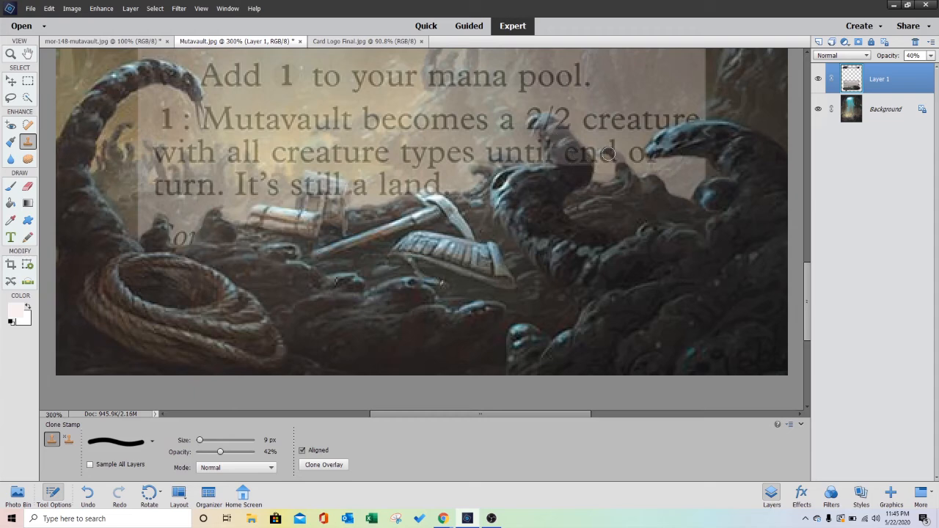
# Step: Reduce the Clone Stamp to 6 px, raise Layer 1's opacity to 76%, and touch up the text box over the pack and curled root
pyautogui.press('[')
pyautogui.press('[')
pyautogui.press('[')
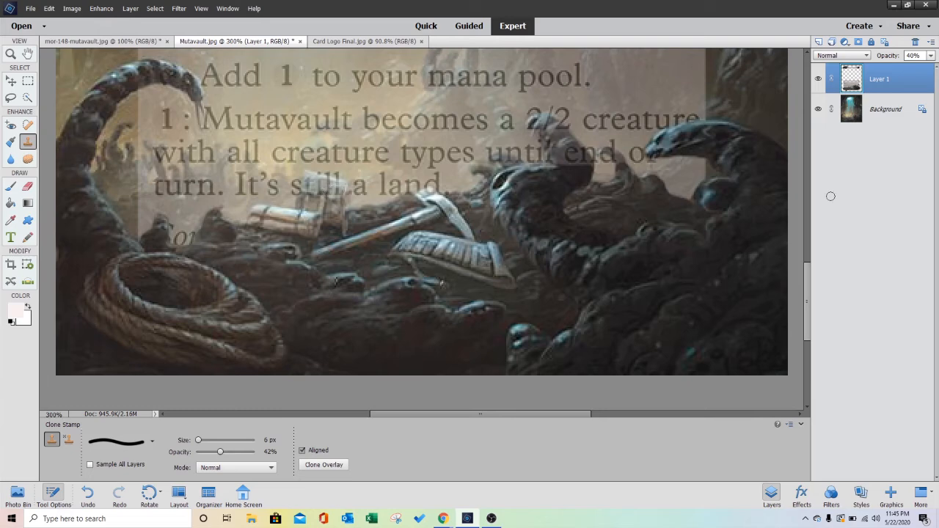
pyautogui.click(930, 55)
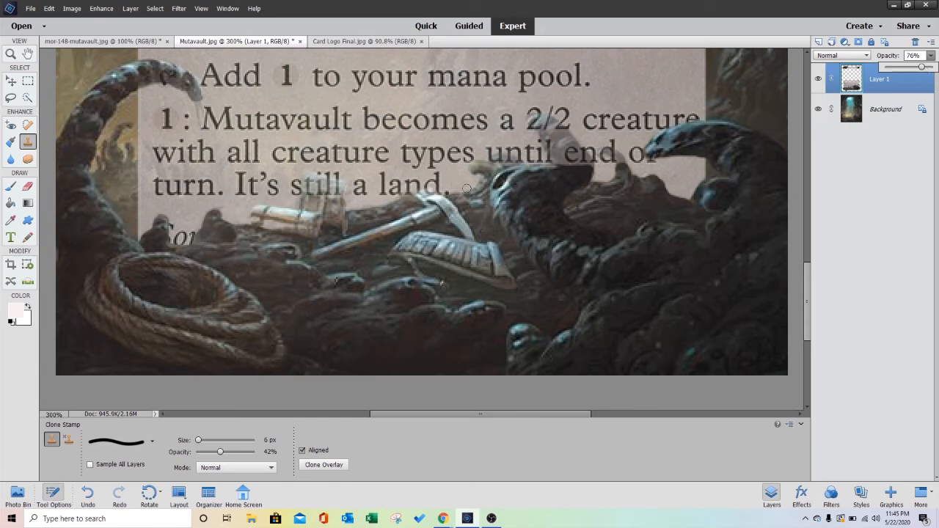
pyautogui.click(308, 193)
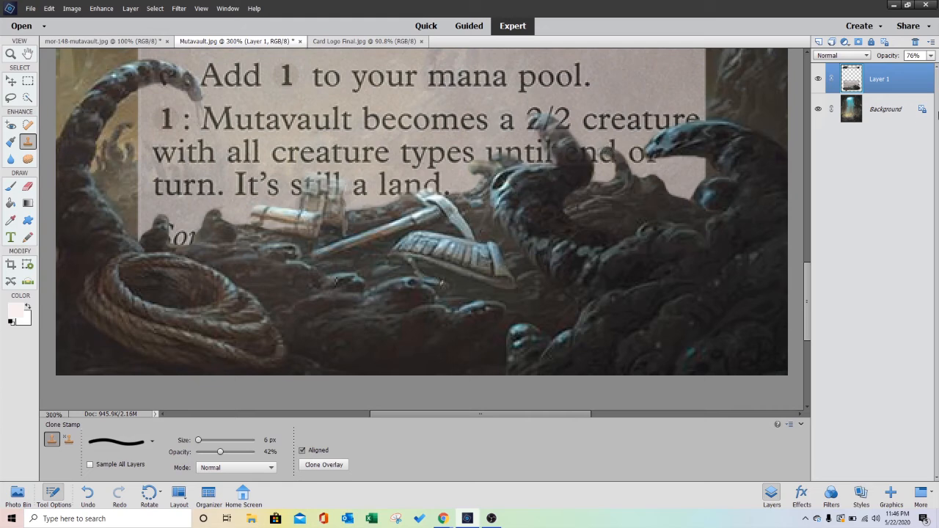
# Step: Examine the whole card and the artwork overlapping its title, type and text boxes
pyautogui.hotkey('ctrl', '-')
pyautogui.hotkey('ctrl', '-')
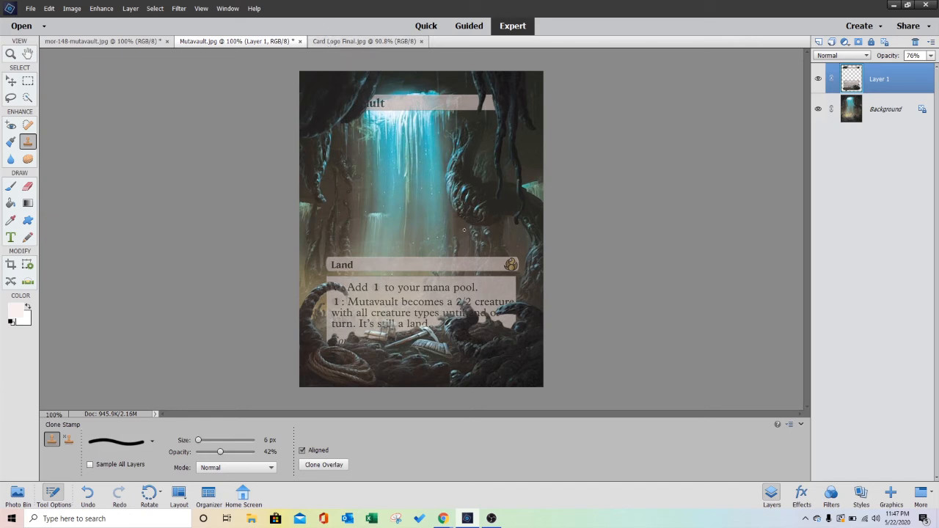
pyautogui.hotkey('ctrl', '=')
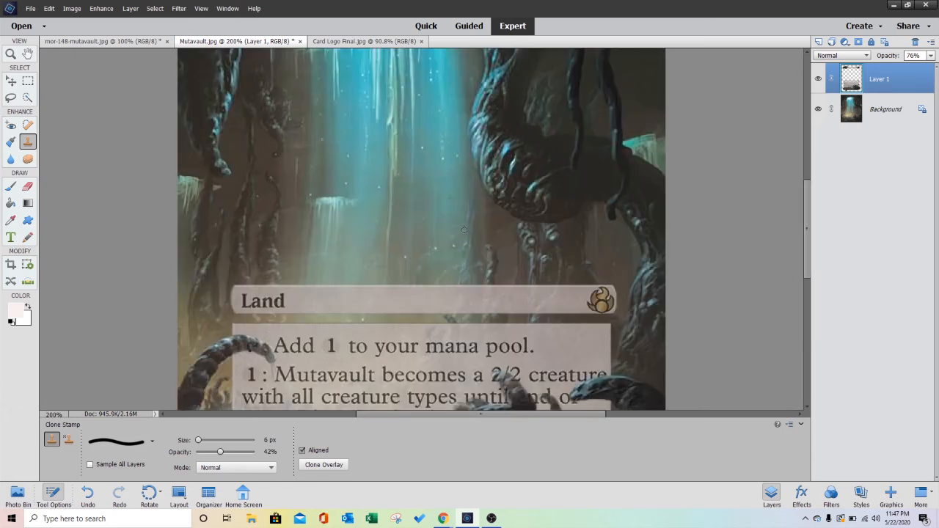
pyautogui.scroll(3, 440, 201)
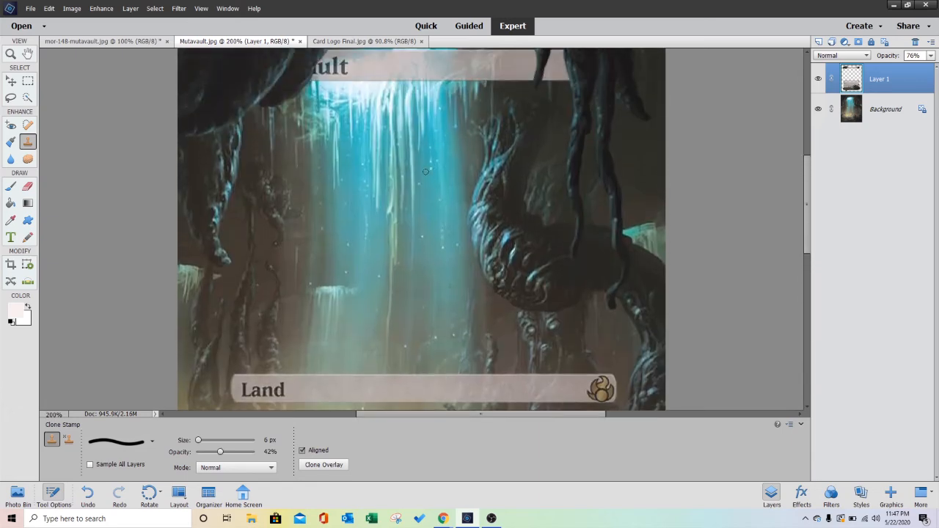
pyautogui.scroll(-8, 426, 179)
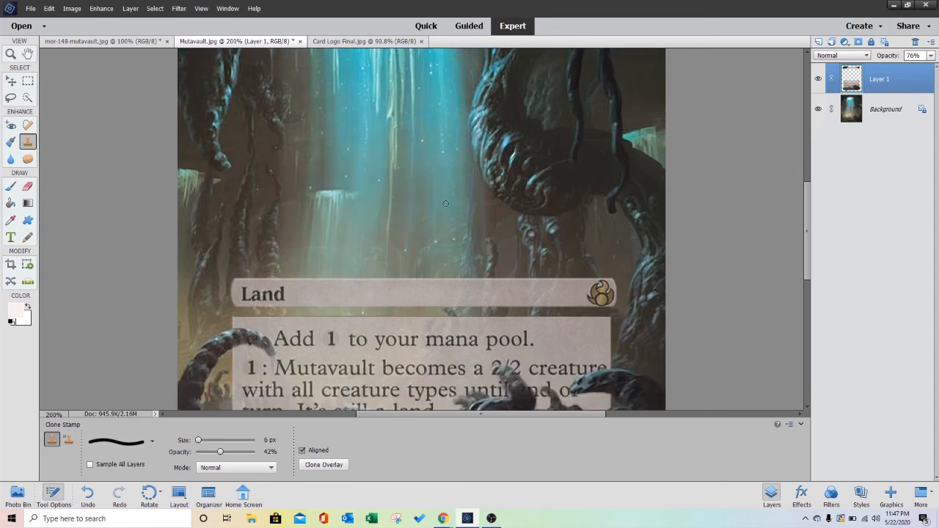
pyautogui.scroll(-2, 449, 215)
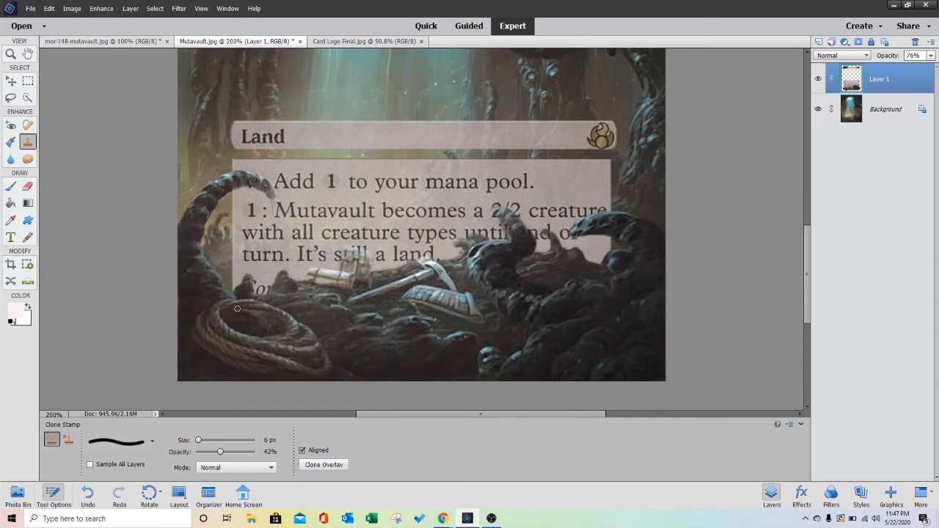
# Step: Select the round CS logo in Card Logo Final.jpg with the Quick Selection tool and copy it
pyautogui.click(400, 42)
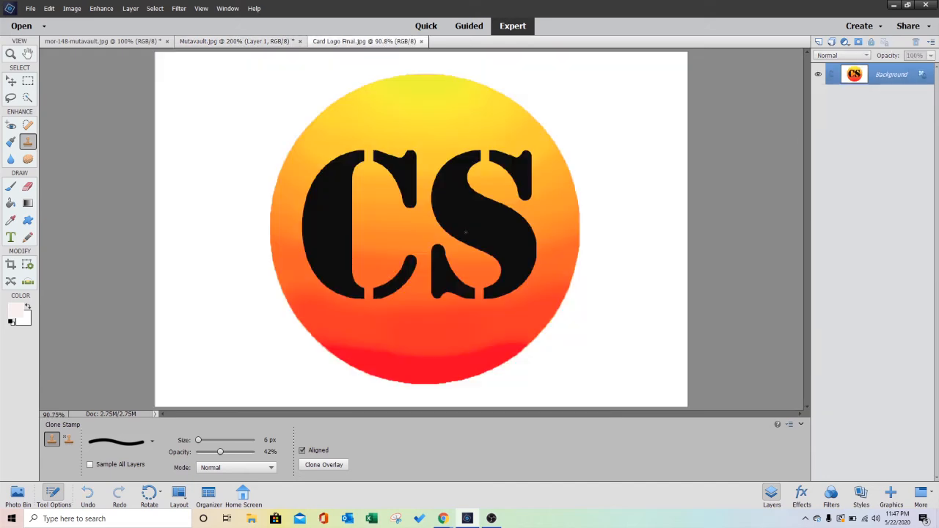
pyautogui.click(27, 97)
pyautogui.moveTo(339, 134); pyautogui.dragTo(335, 230)
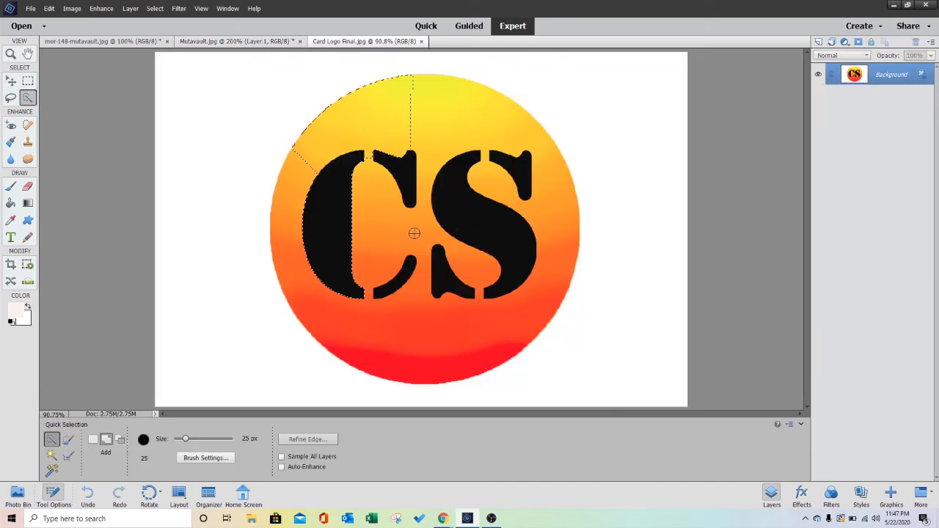
pyautogui.moveTo(414, 233)
pyautogui.mouseDown()
pyautogui.moveTo(432, 170)
pyautogui.moveTo(496, 175)
pyautogui.moveTo(542, 250)
pyautogui.moveTo(503, 290)
pyautogui.moveTo(528, 211)
pyautogui.moveTo(523, 168)
pyautogui.moveTo(534, 178)
pyautogui.moveTo(522, 261)
pyautogui.moveTo(439, 284)
pyautogui.moveTo(410, 251)
pyautogui.moveTo(371, 277)
pyautogui.moveTo(414, 292)
pyautogui.moveTo(433, 284)
pyautogui.moveTo(435, 323)
pyautogui.moveTo(418, 344)
pyautogui.moveTo(428, 337)
pyautogui.moveTo(437, 163)
pyautogui.moveTo(402, 110)
pyautogui.mouseUp()
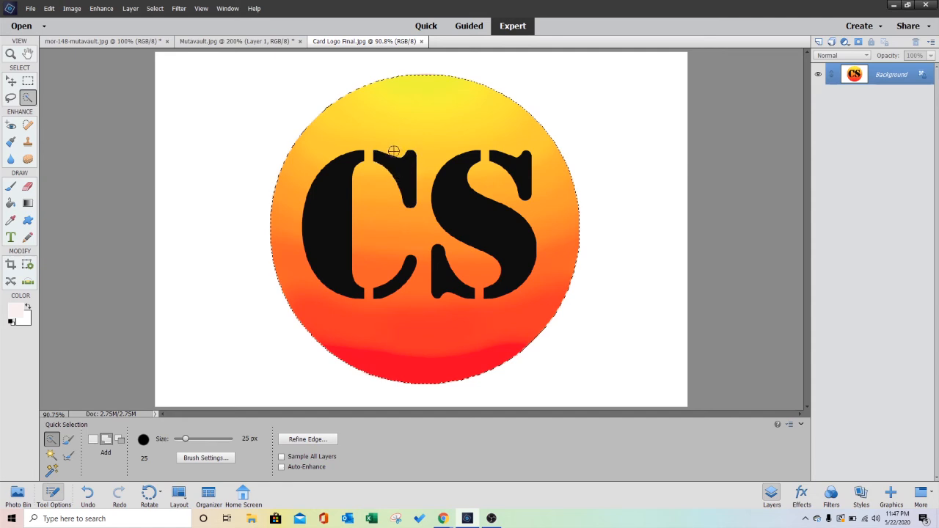
pyautogui.click(433, 78)
pyautogui.hotkey('ctrl', 'z')
# Step: Paste the CS logo into Mutavault.jpg, scale it to 4.26% and place it inside the rope coil
pyautogui.click(255, 42)
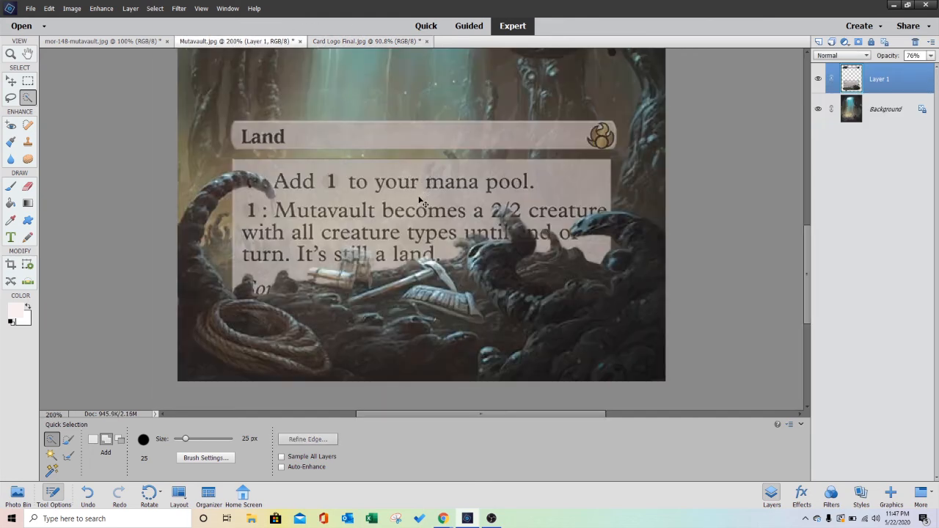
pyautogui.hotkey('ctrl', 'v')
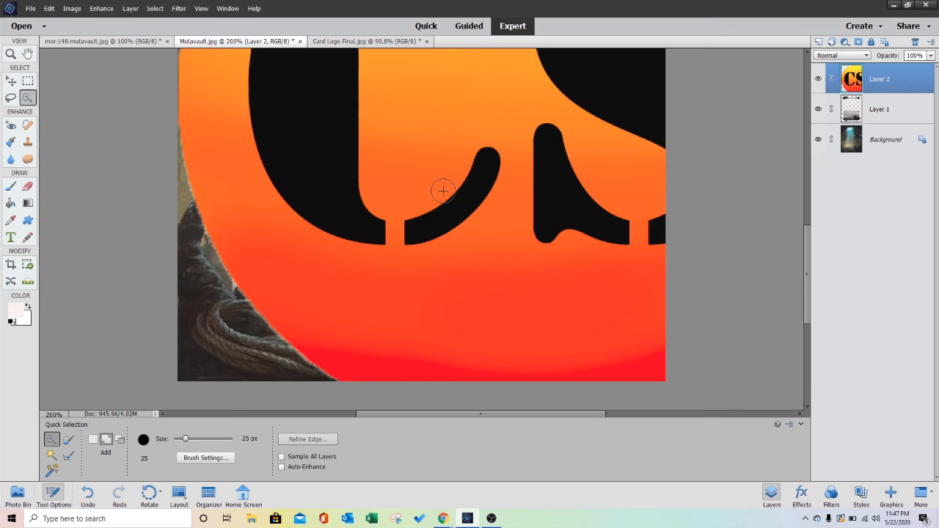
pyautogui.click(11, 81)
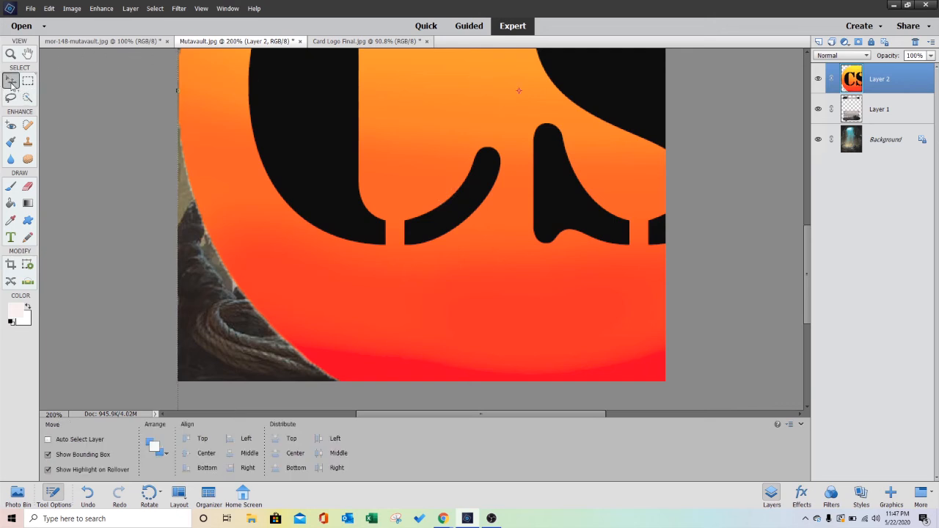
pyautogui.hotkey('ctrl', '-')
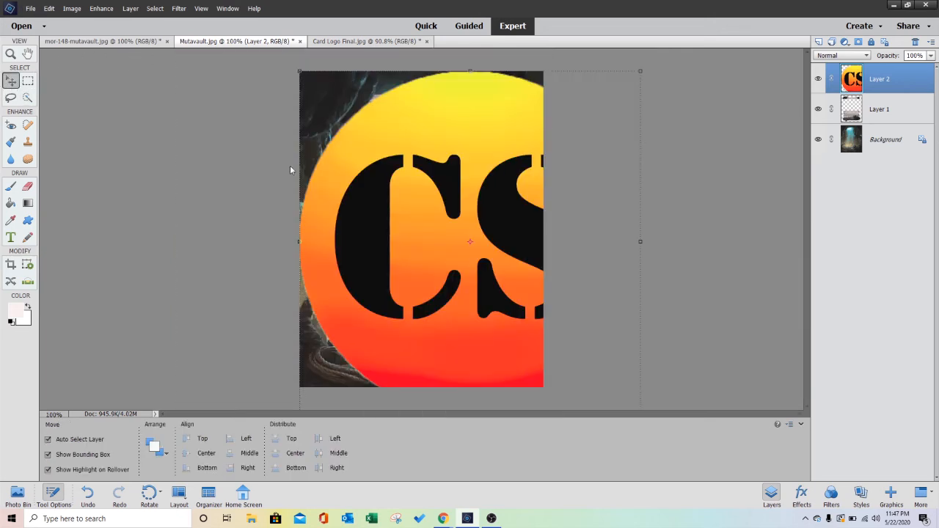
pyautogui.moveTo(299, 72); pyautogui.dragTo(336, 357)
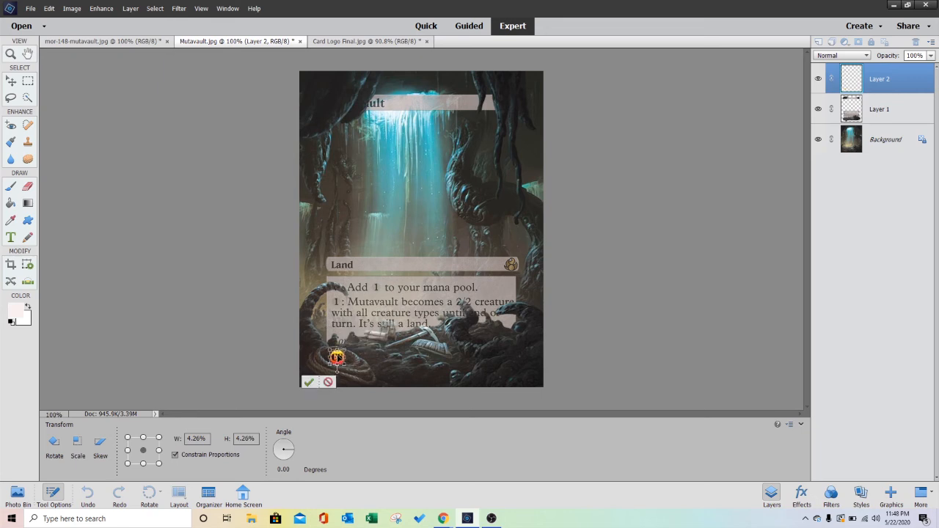
pyautogui.click(309, 382)
# Step: Rotate the CS logo in the rope coil by -46.09 degrees
pyautogui.moveTo(349, 367); pyautogui.dragTo(343, 363)
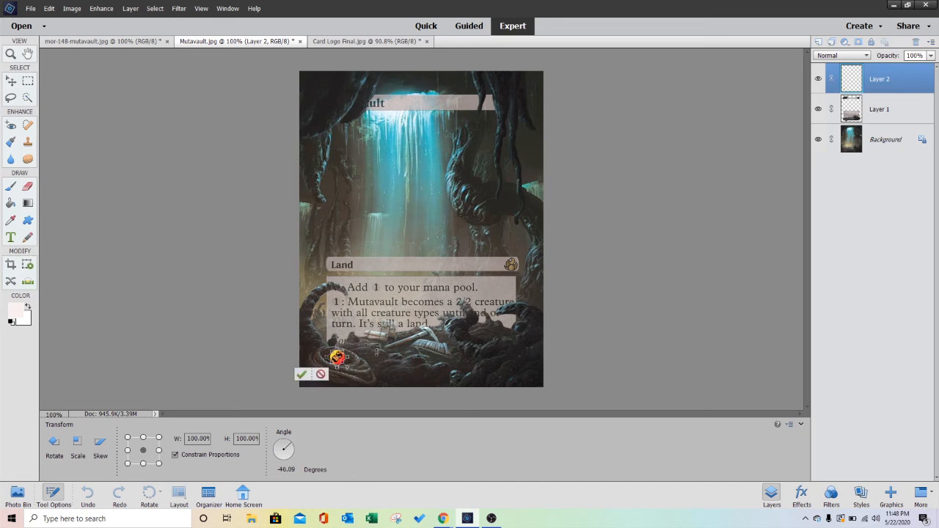
pyautogui.click(301, 374)
pyautogui.click(342, 358)
pyautogui.click(337, 357)
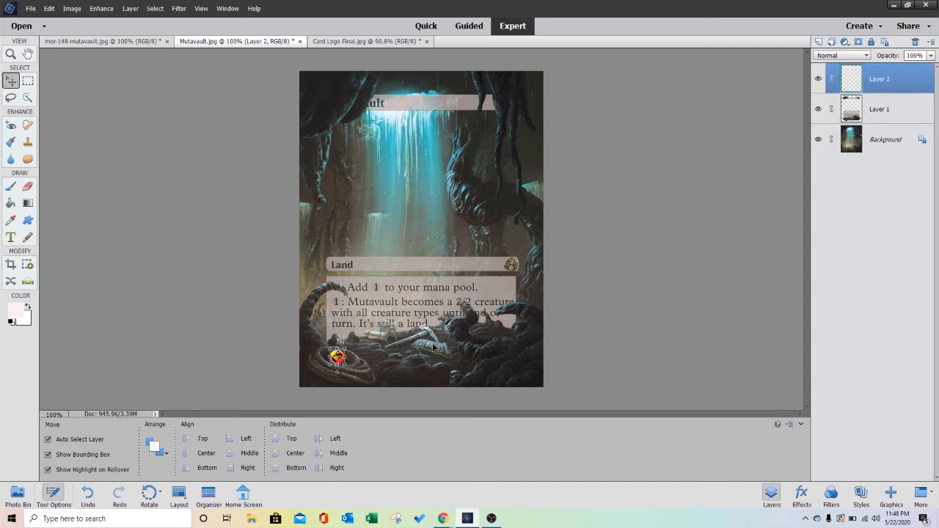
# Step: Lower the opacity of the CS logo's layer to 42%
pyautogui.click(930, 55)
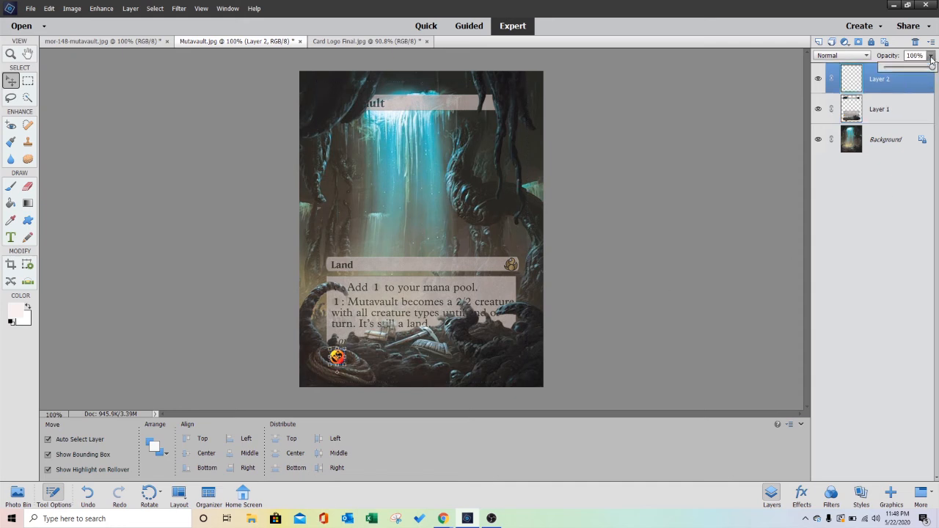
pyautogui.moveTo(928, 67); pyautogui.dragTo(904, 67)
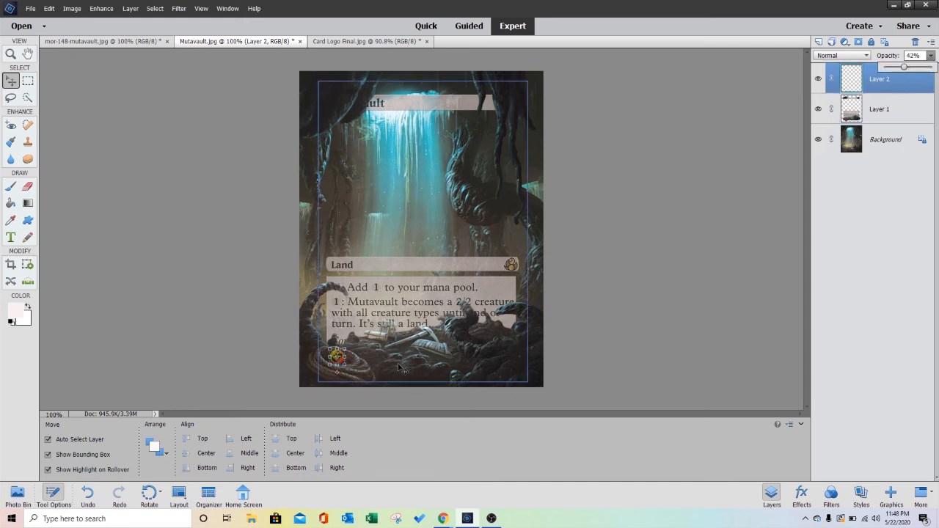
pyautogui.click(345, 359)
# Step: Scale the CS logo down to 53.07% and seat it deeper inside the rope coil
pyautogui.hotkey('ctrl', '=')
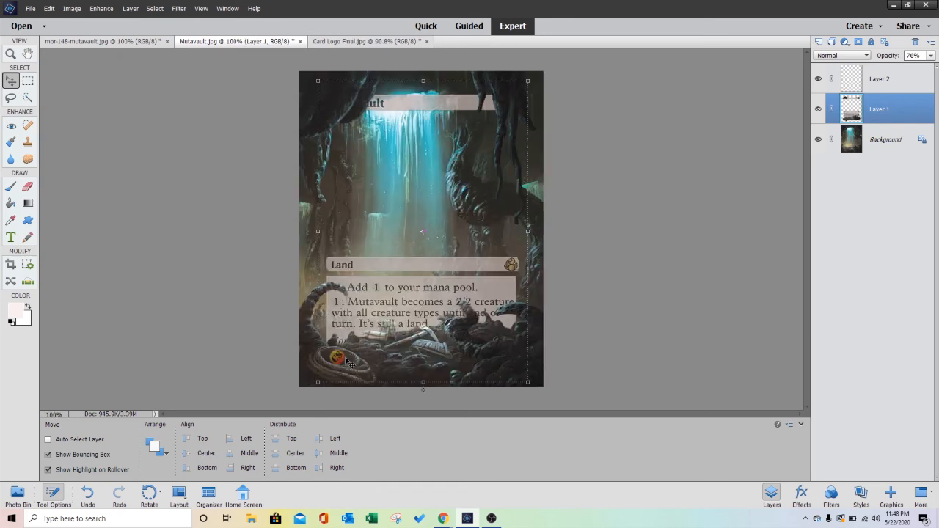
pyautogui.scroll(-5, 364, 264)
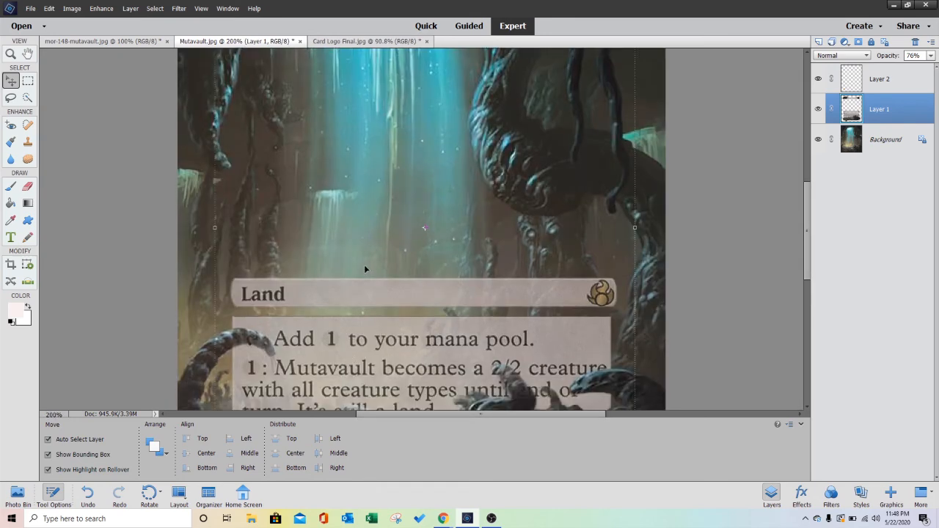
pyautogui.scroll(-4, 364, 272)
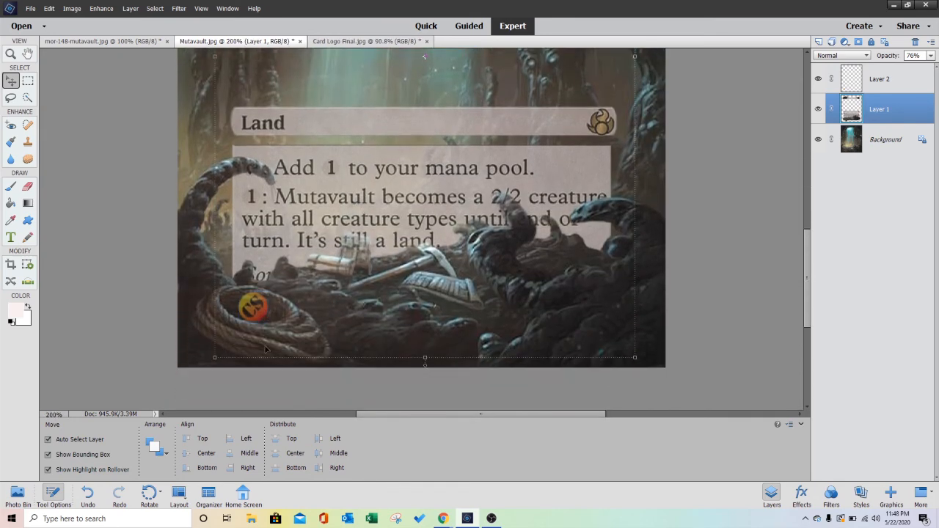
pyautogui.click(249, 302)
pyautogui.moveTo(237, 290); pyautogui.dragTo(248, 313)
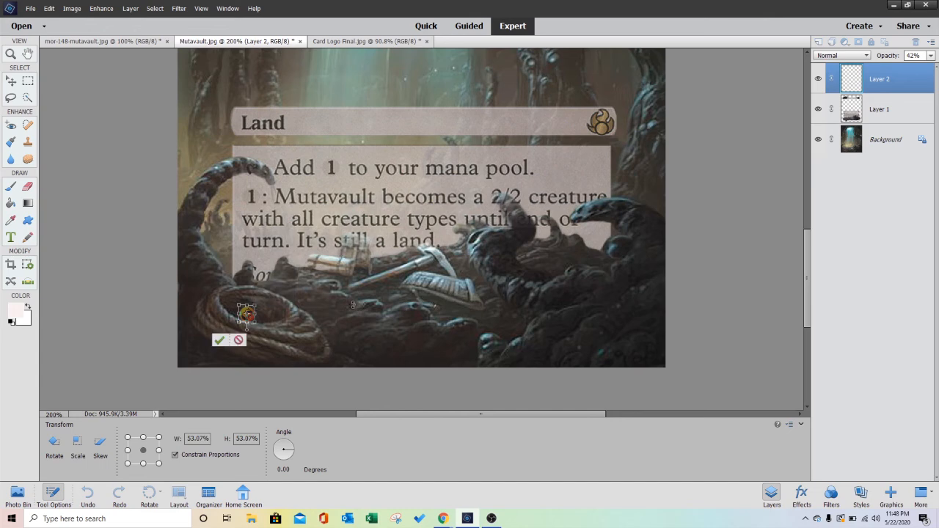
pyautogui.click(219, 340)
pyautogui.click(339, 315)
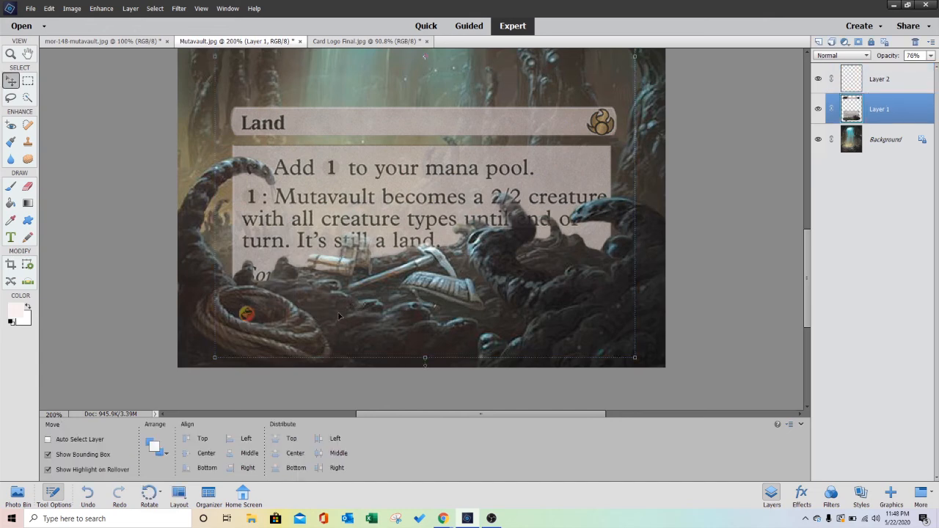
# Step: Scale the CS logo in the rope coil to 110.17% with constrained proportions
pyautogui.scroll(-2, 339, 316)
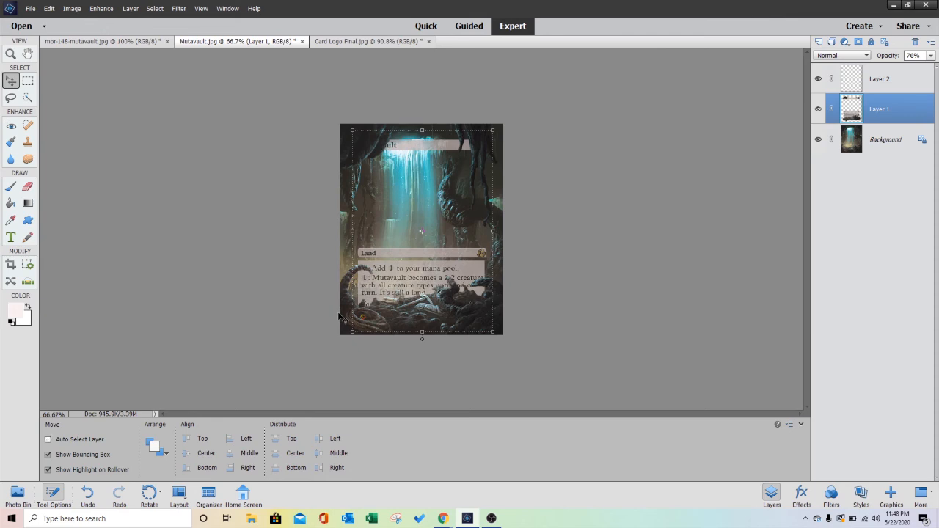
pyautogui.scroll(2, 339, 316)
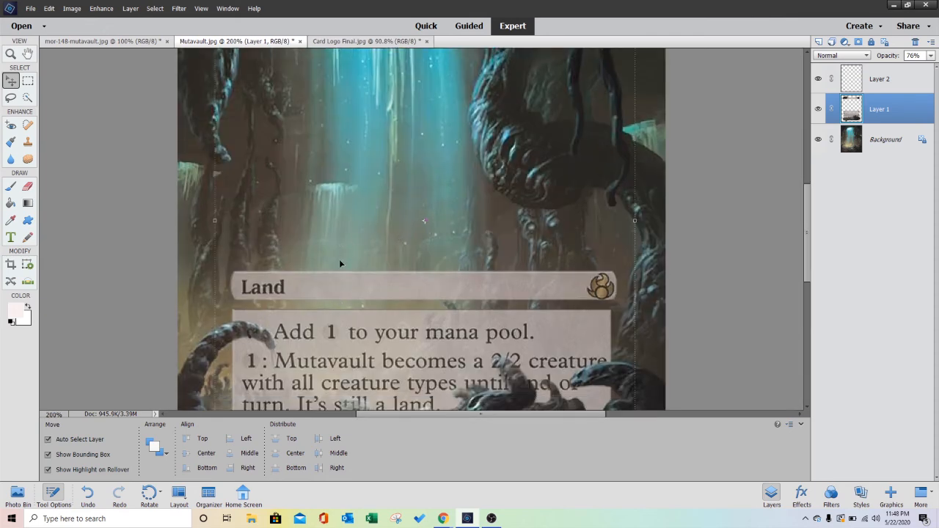
pyautogui.scroll(-4, 339, 259)
pyautogui.click(247, 335)
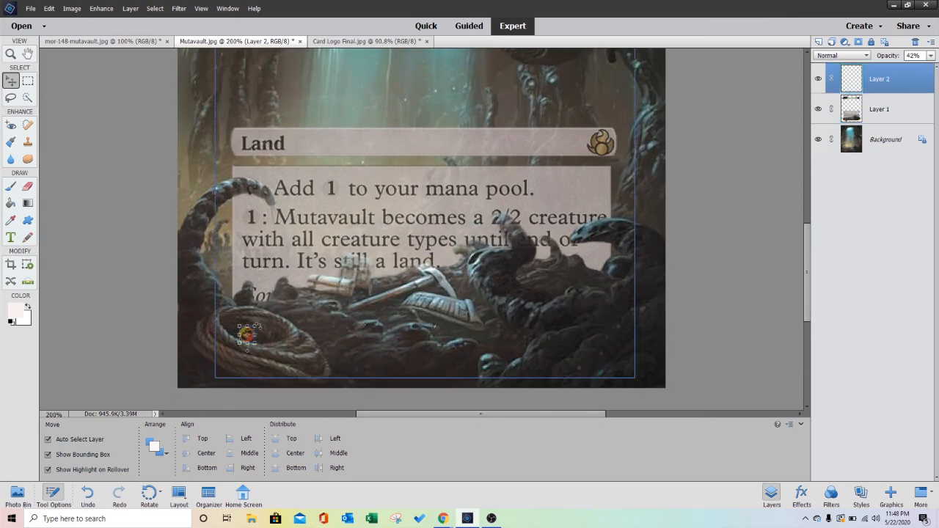
pyautogui.moveTo(256, 326); pyautogui.dragTo(247, 336)
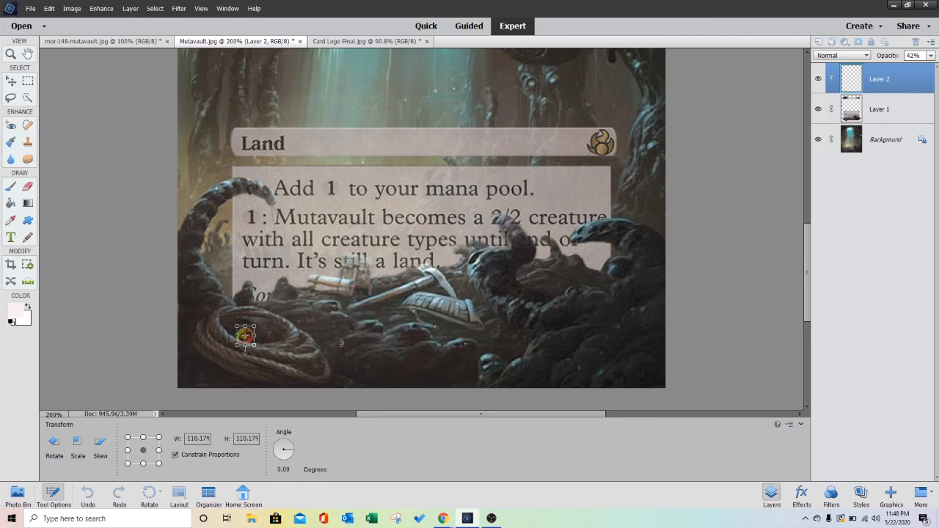
pyautogui.press('Return')
pyautogui.click(350, 350)
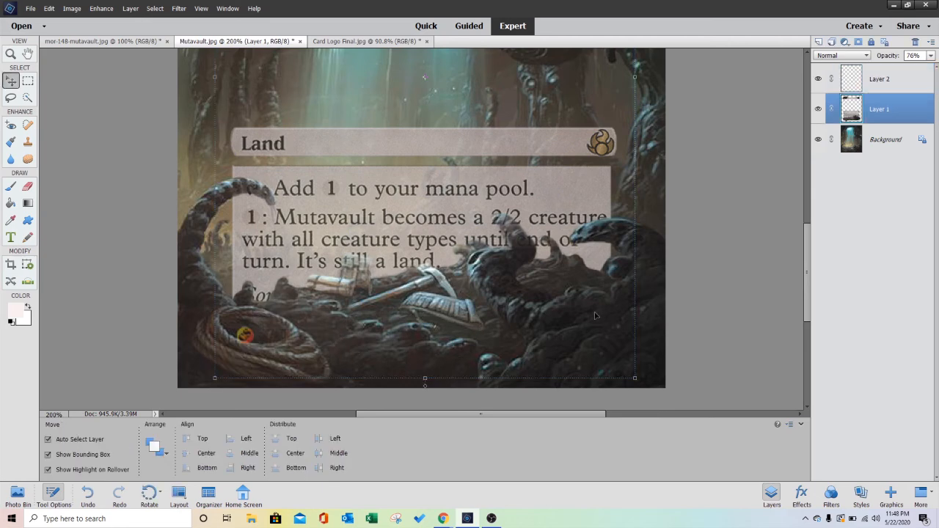
# Step: Switch to the Clone Stamp, set its opacity to 100% and make the CS logo's layer active
pyautogui.click(874, 83)
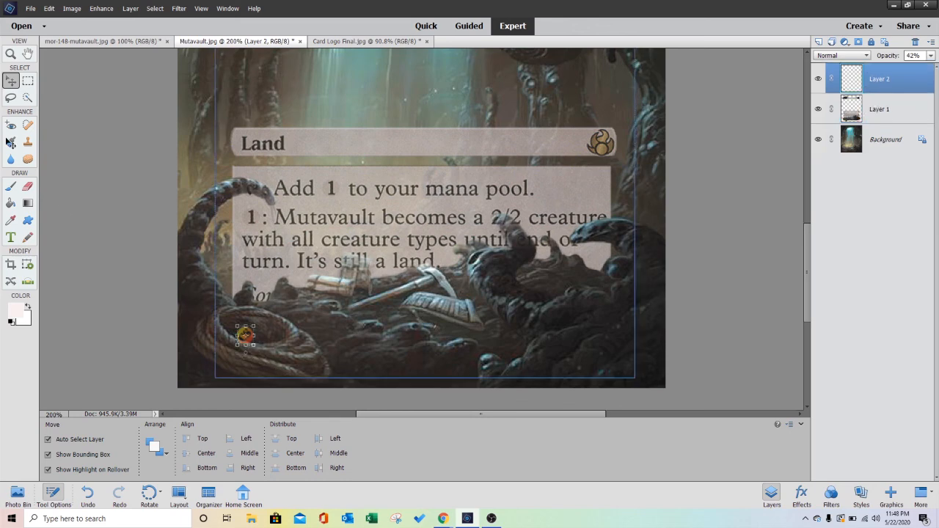
pyautogui.press('s')
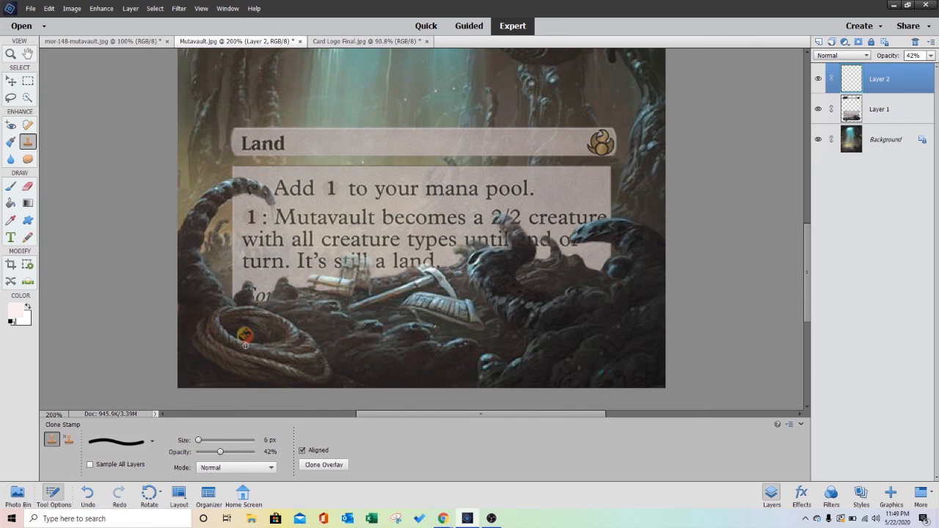
pyautogui.click(873, 117)
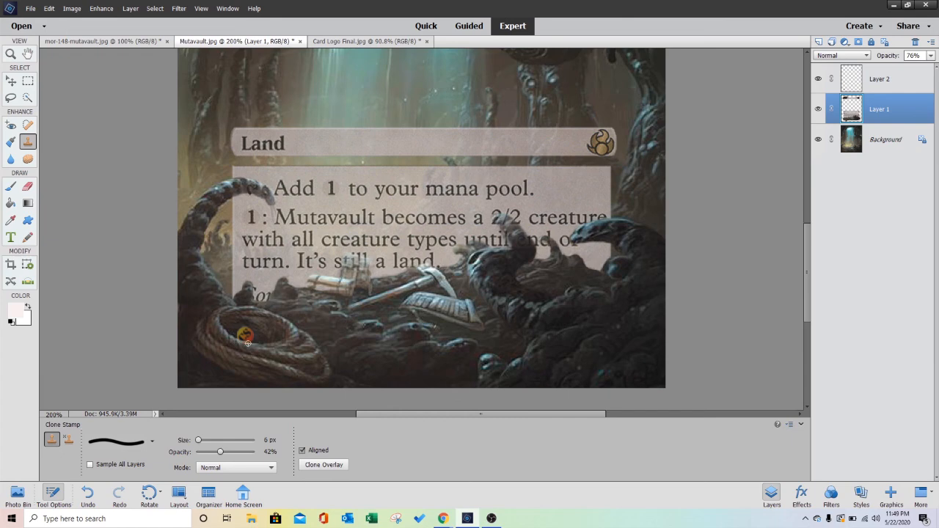
pyautogui.click(253, 452)
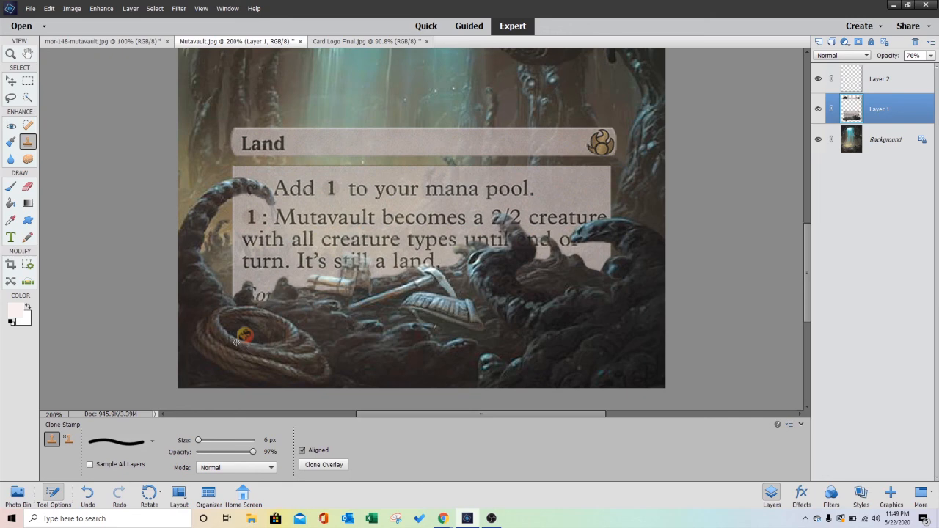
pyautogui.click(863, 79)
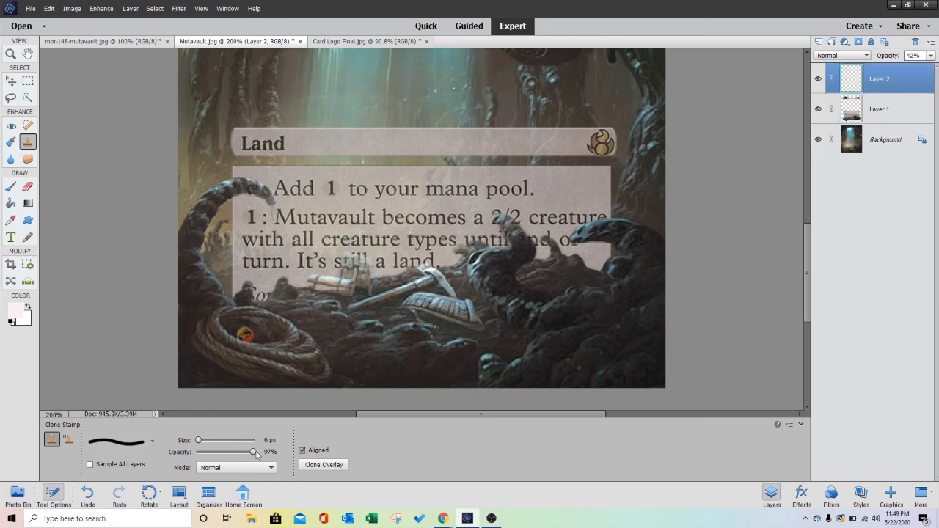
pyautogui.moveTo(254, 452); pyautogui.dragTo(268, 452)
# Step: Set the opacity of the CS logo's layer to 54%
pyautogui.hotkey('ctrl', '-')
pyautogui.hotkey('ctrl', '-')
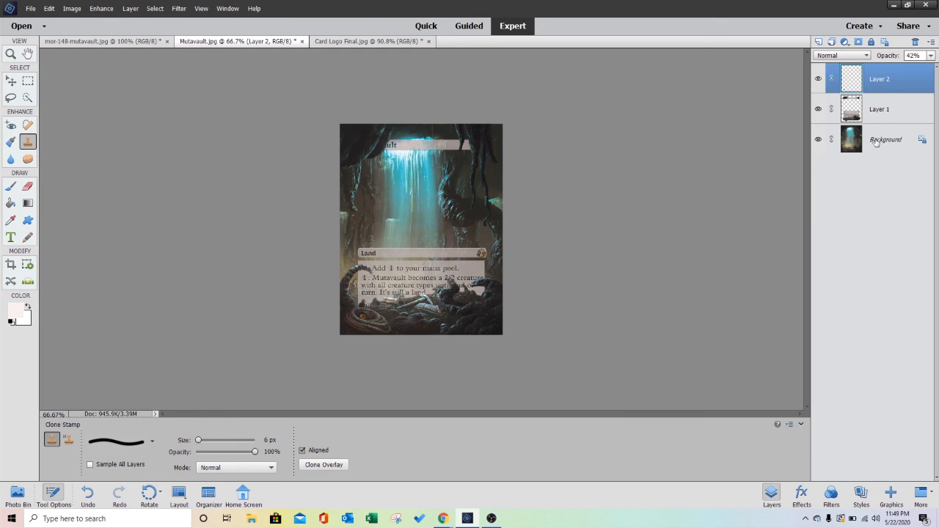
pyautogui.click(930, 56)
pyautogui.click(911, 69)
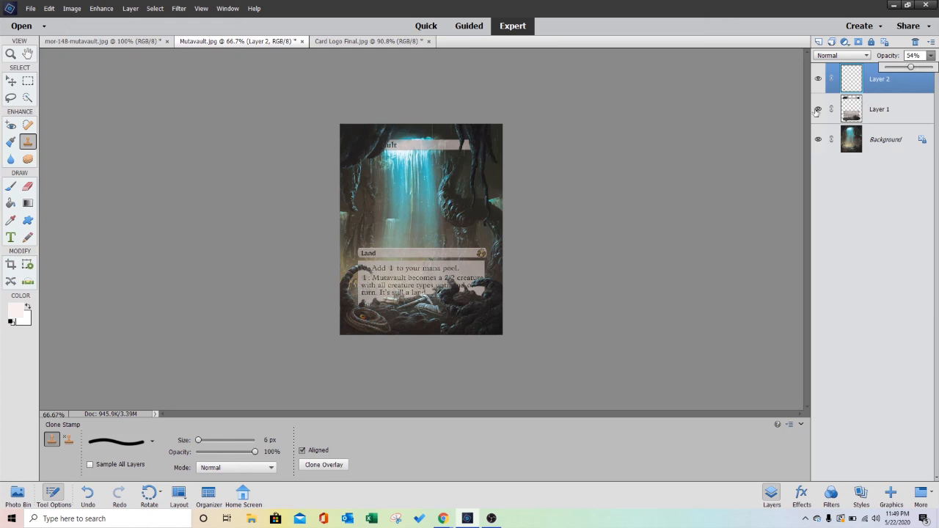
pyautogui.click(844, 268)
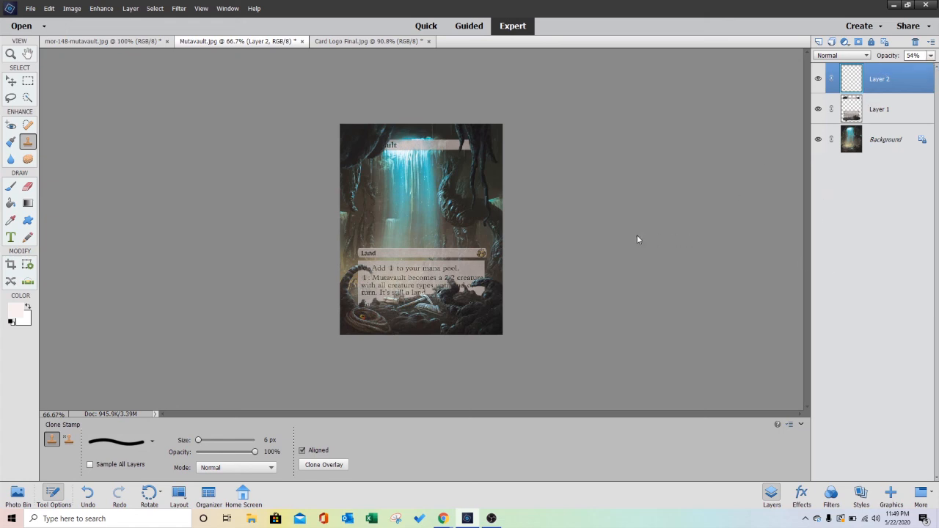
# Step: Lower the opacity of the layer with the card's title, type and text boxes to 73%
pyautogui.hotkey('ctrl', '=')
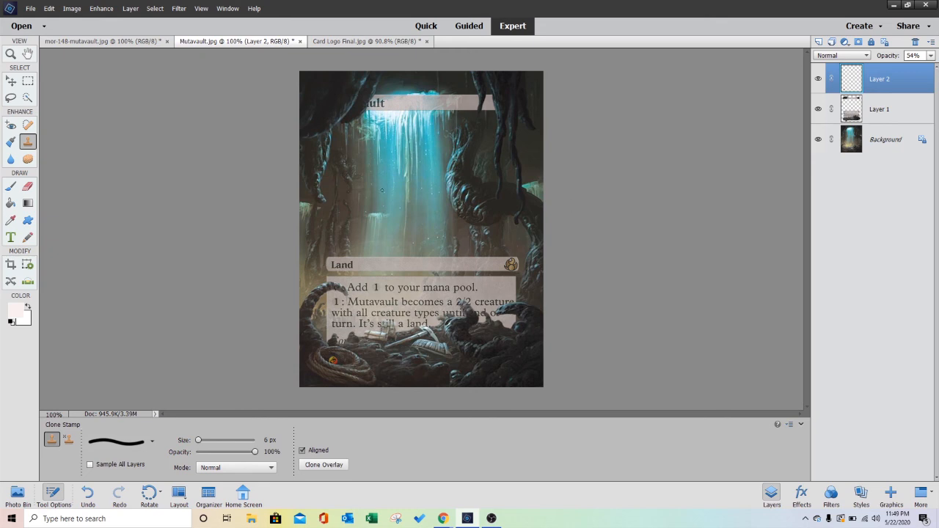
pyautogui.click(880, 111)
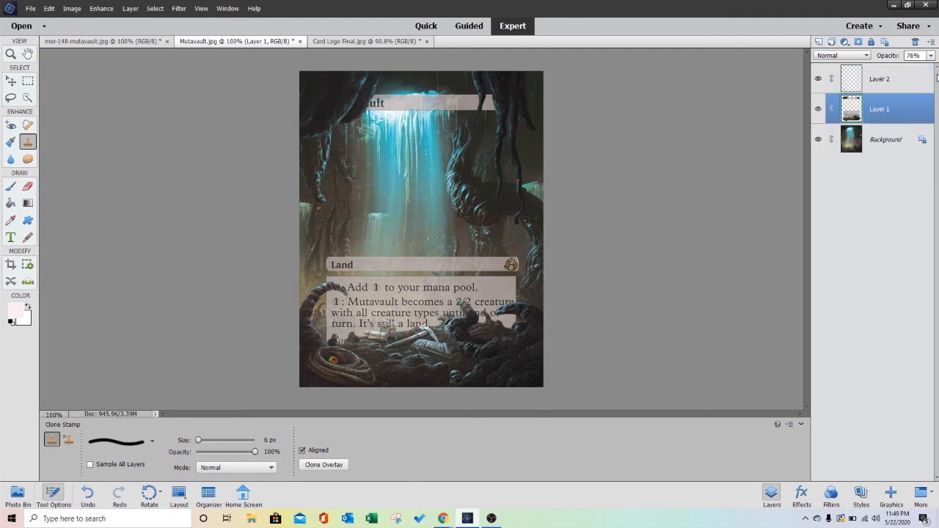
pyautogui.click(930, 56)
pyautogui.moveTo(922, 68); pyautogui.dragTo(921, 69)
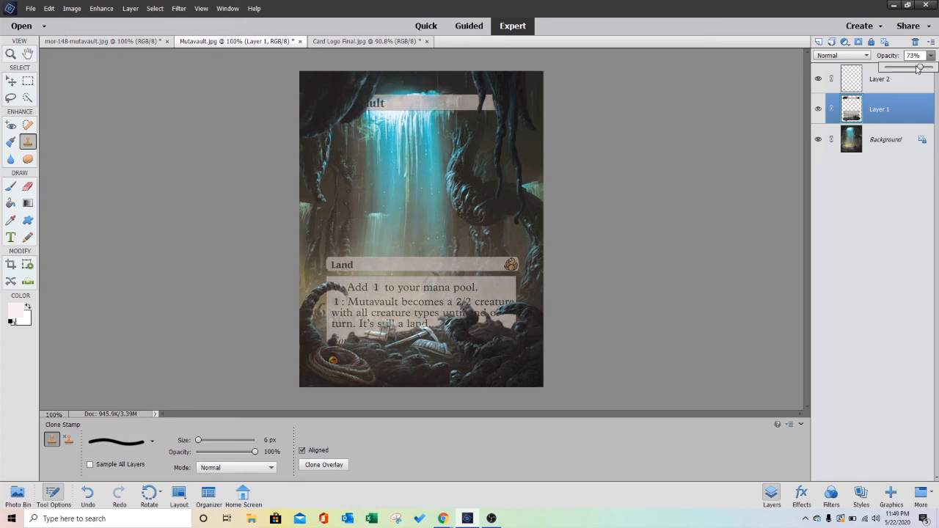